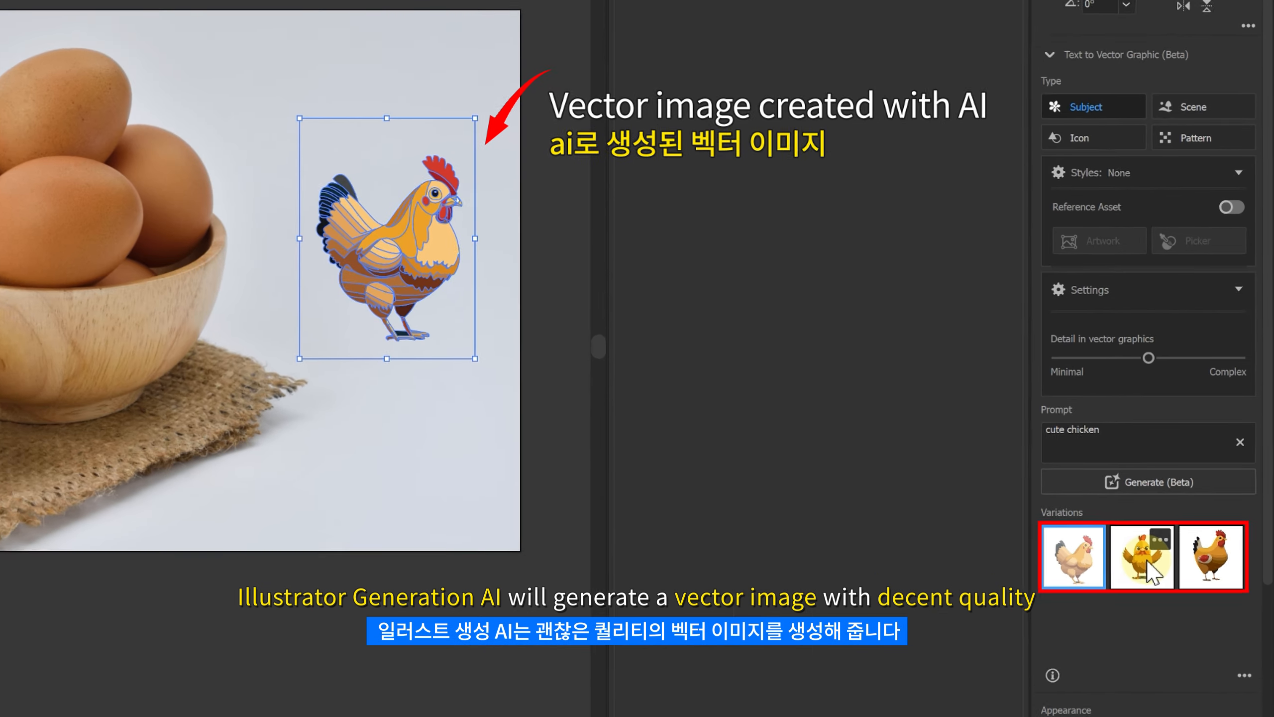
# Preview the three generated cute chicken variations on the artwork and reselect the hen with the tan breast
pyautogui.click(1183, 532)
pyautogui.click(1229, 541)
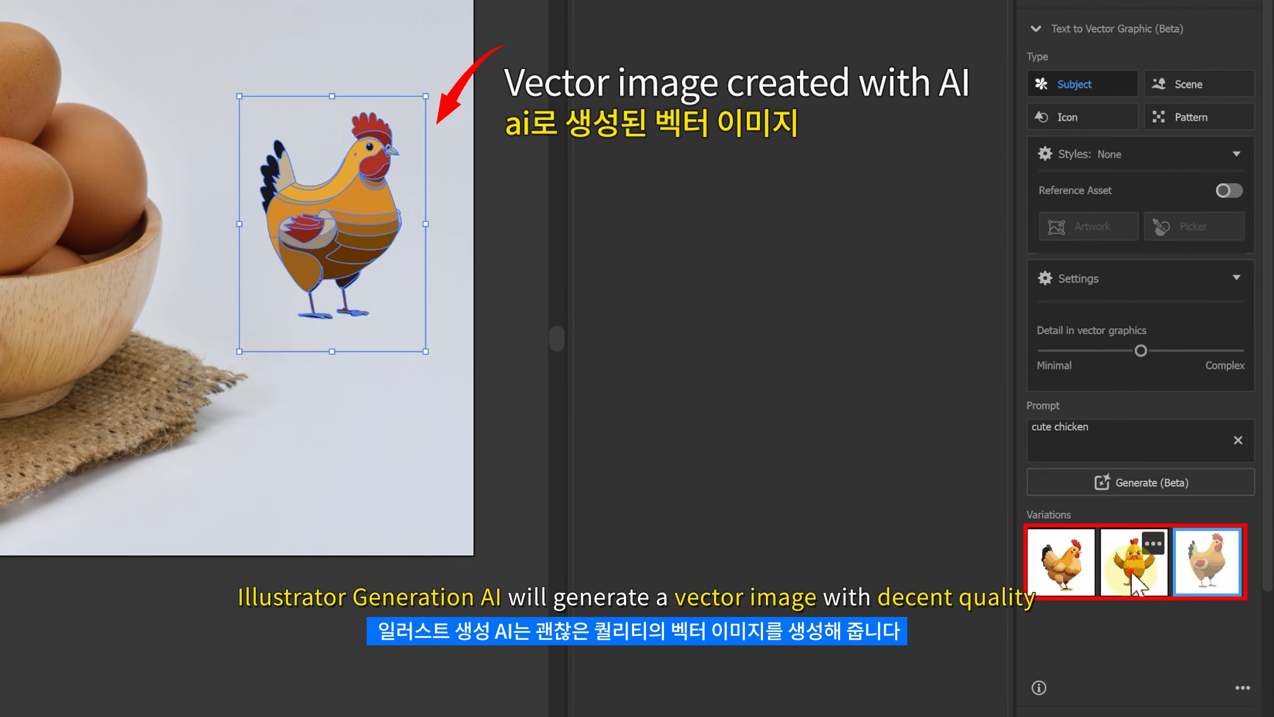
pyautogui.click(1132, 564)
pyautogui.click(1061, 562)
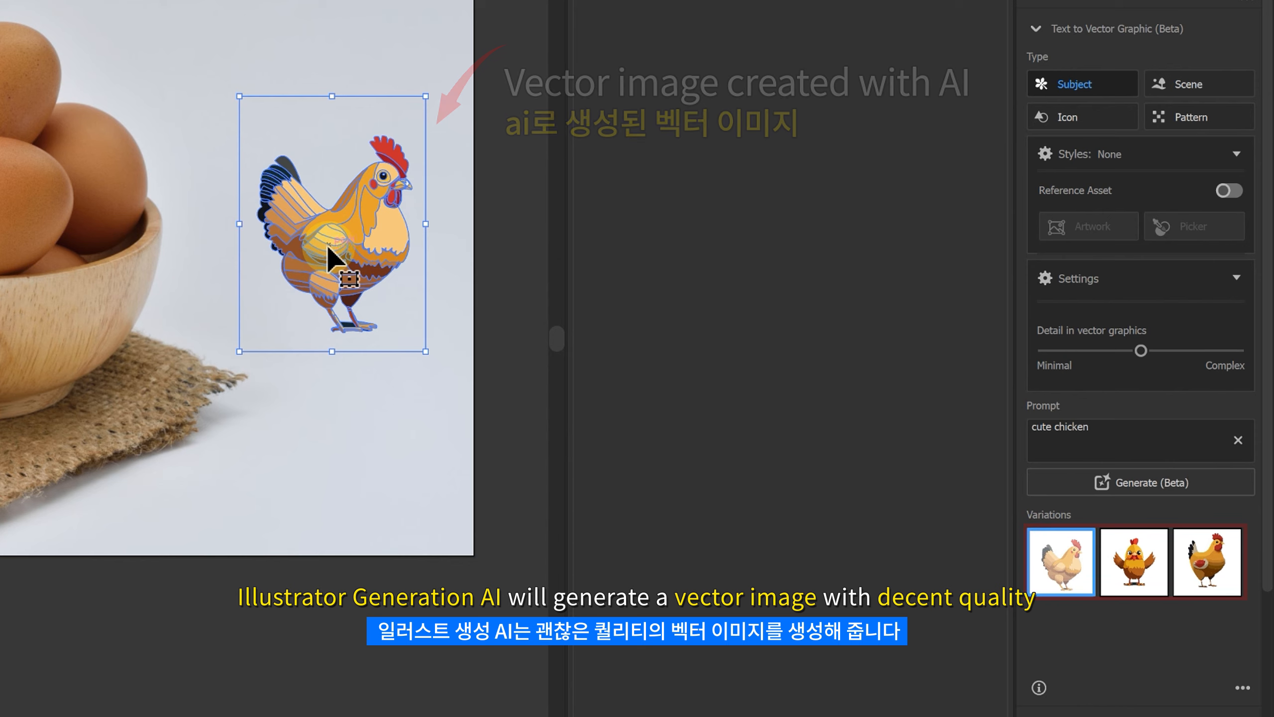
# Generate another set of "cute chicken" variations, compare them, and apply the right-facing hen with the tan breast
pyautogui.click(1145, 486)
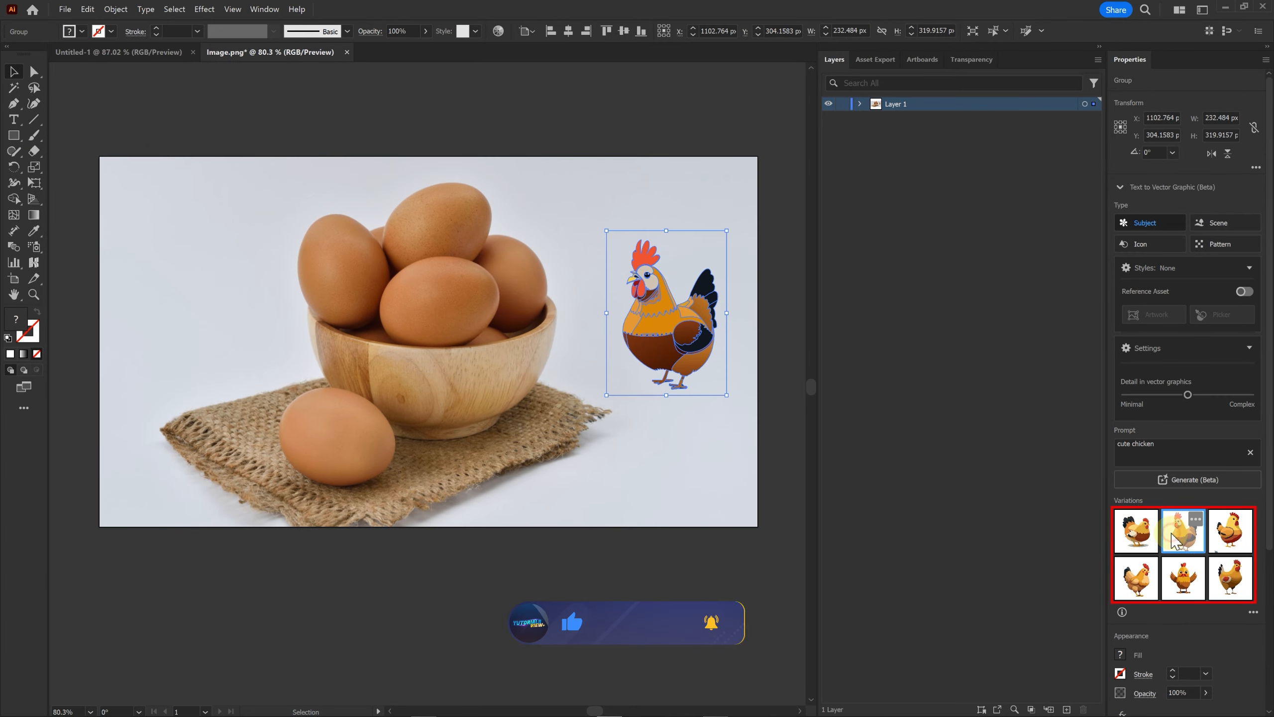
pyautogui.click(1136, 577)
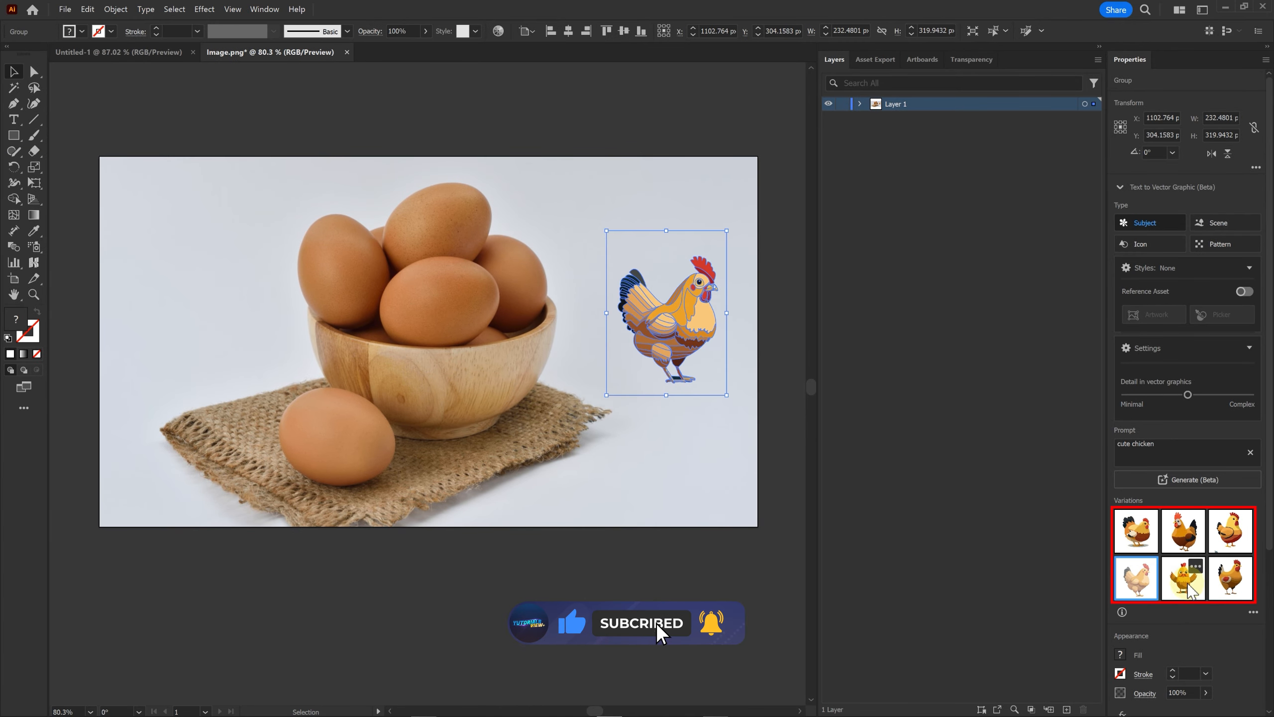
pyautogui.click(1193, 585)
pyautogui.click(1234, 586)
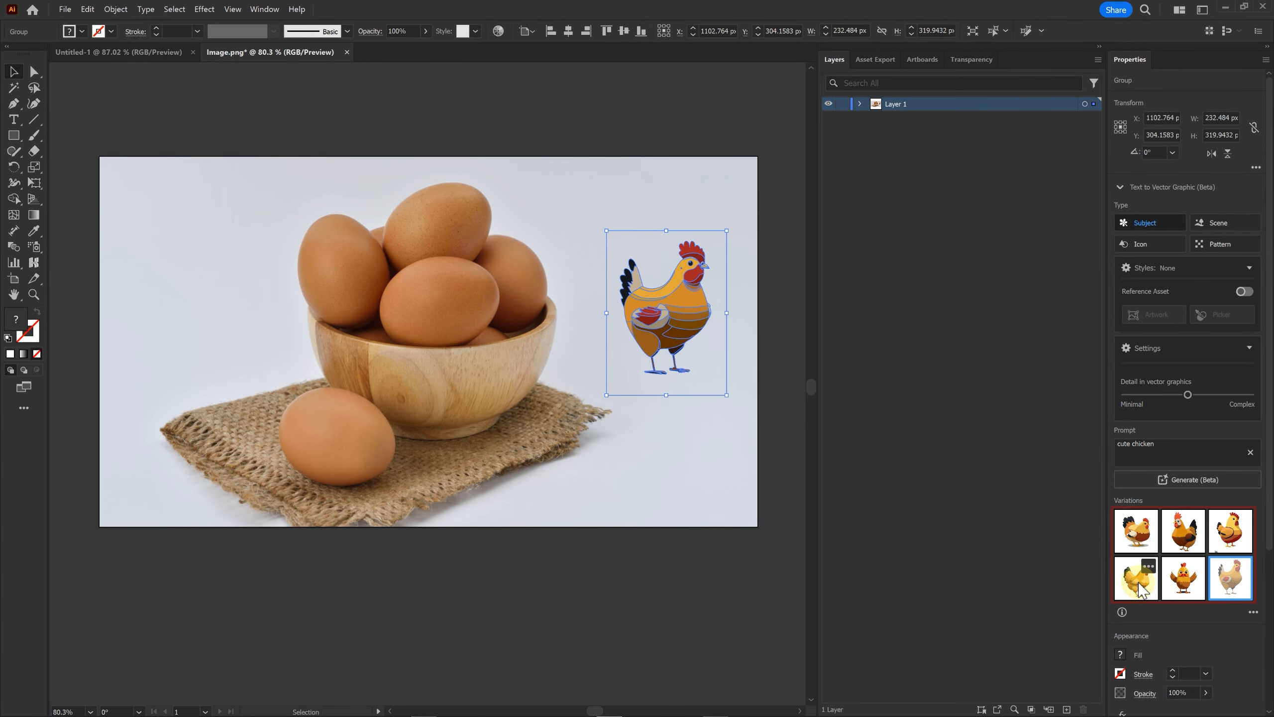
pyautogui.click(1137, 582)
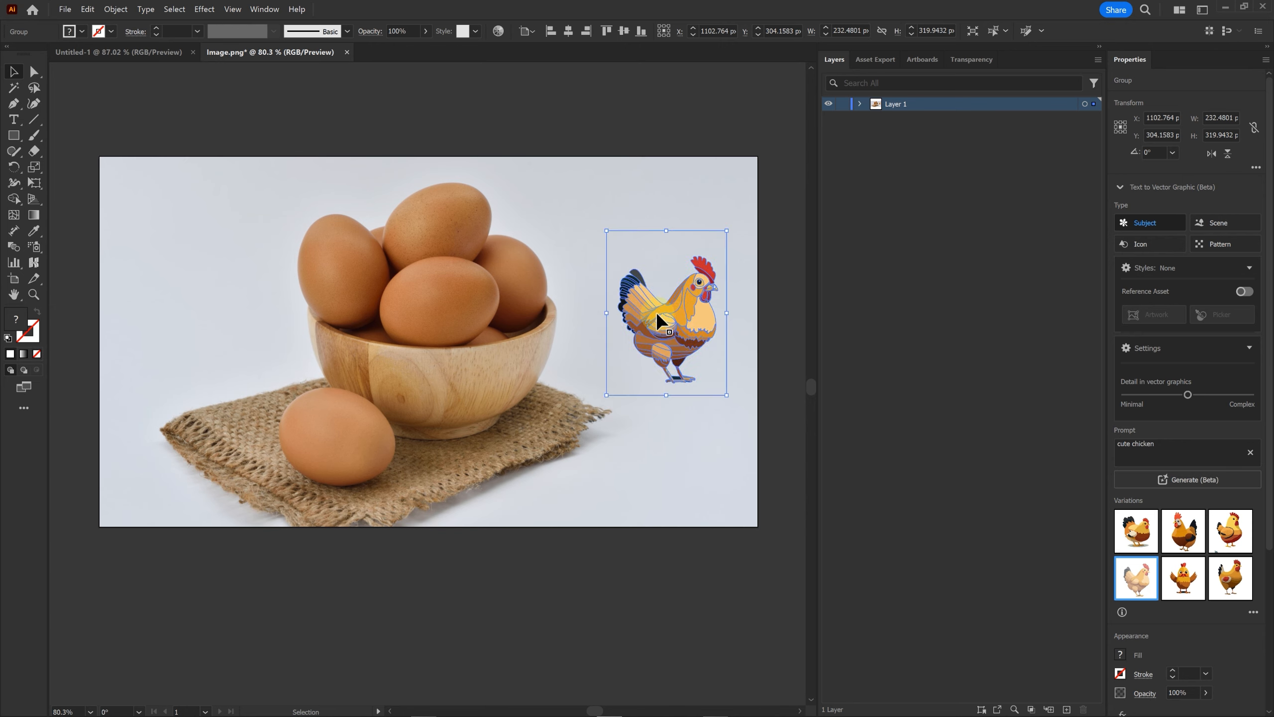
# Make a mockup from the chicken vector and the egg photo, and close the mockup templates preview
pyautogui.moveTo(87, 129); pyautogui.dragTo(202, 385)
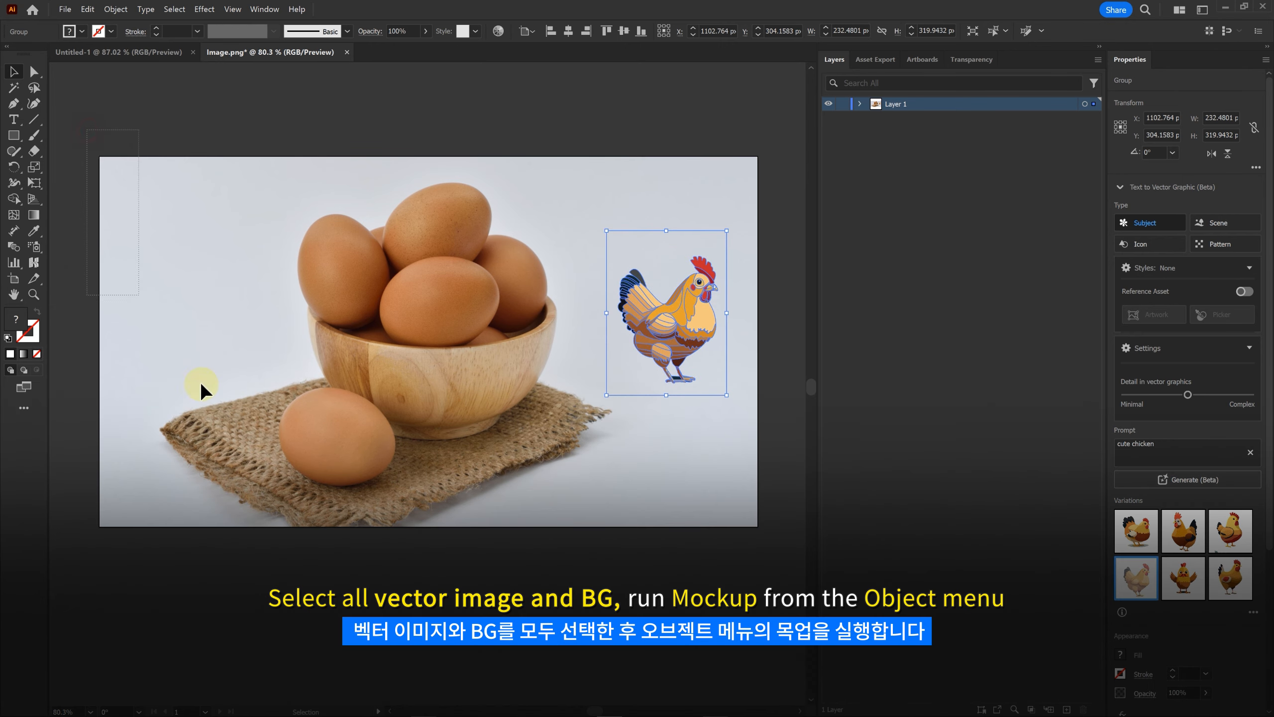
pyautogui.moveTo(782, 558); pyautogui.dragTo(783, 558)
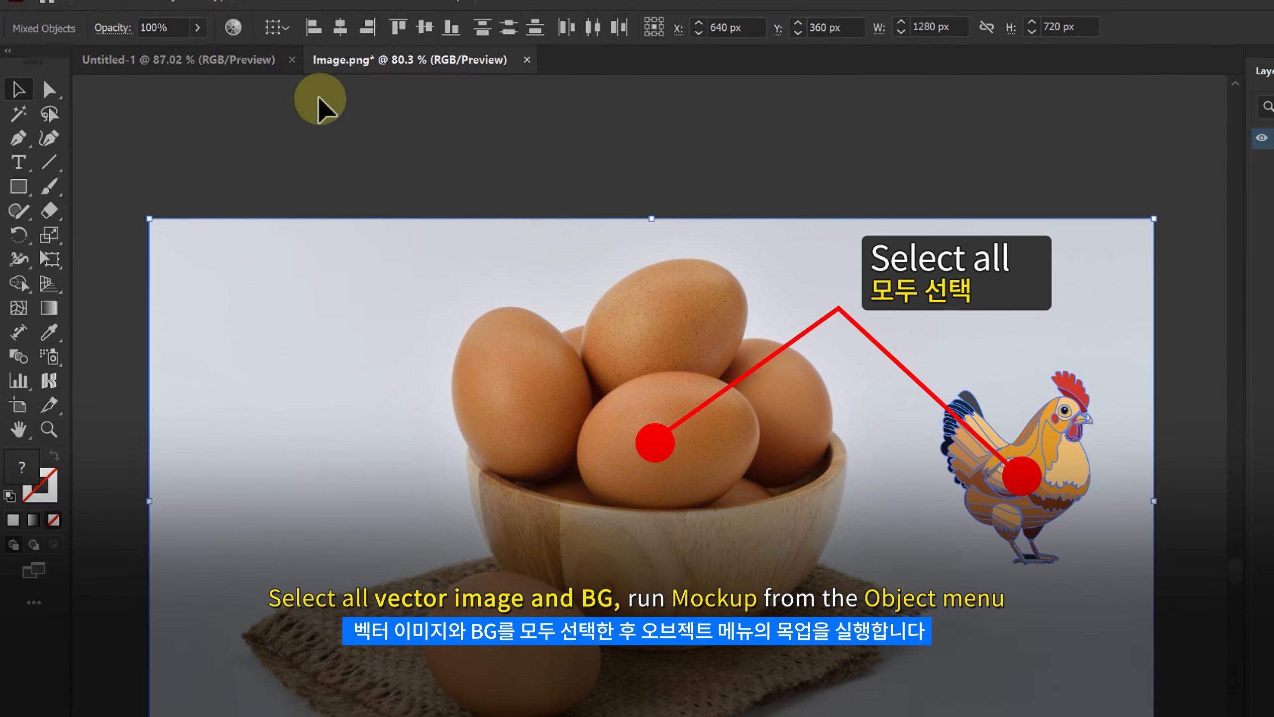
pyautogui.click(181, 15)
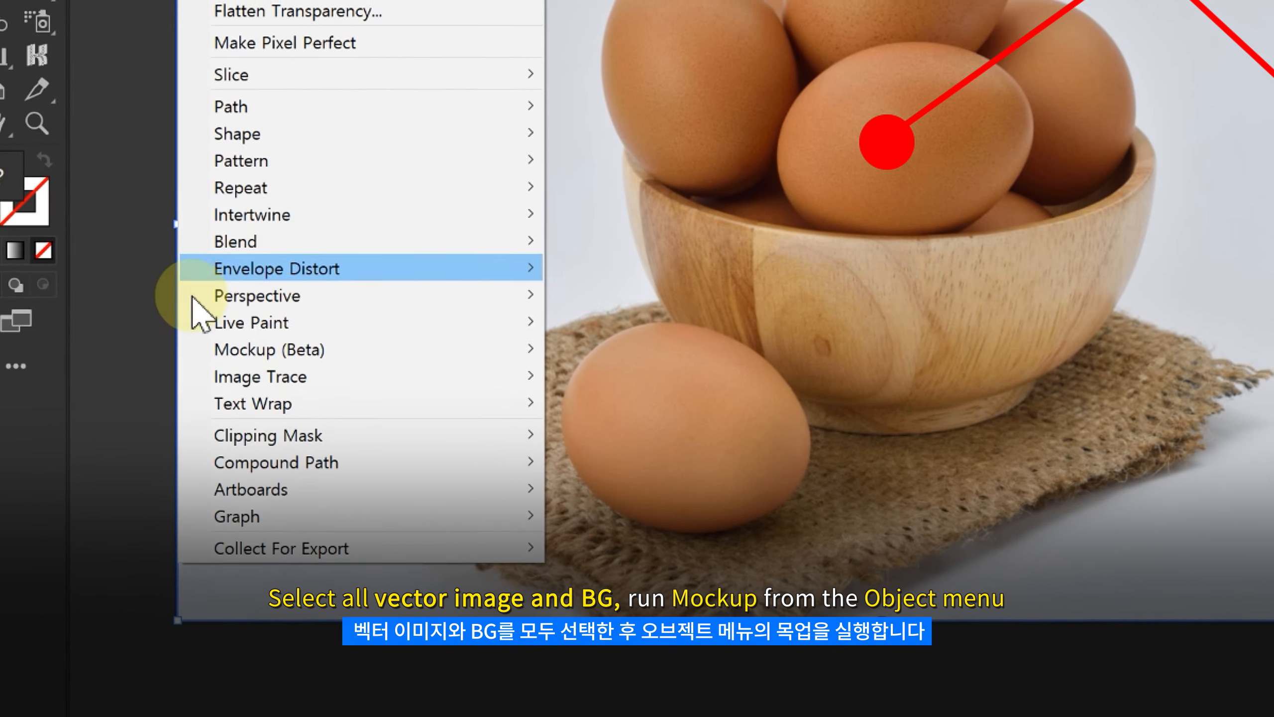
pyautogui.moveTo(533, 349)
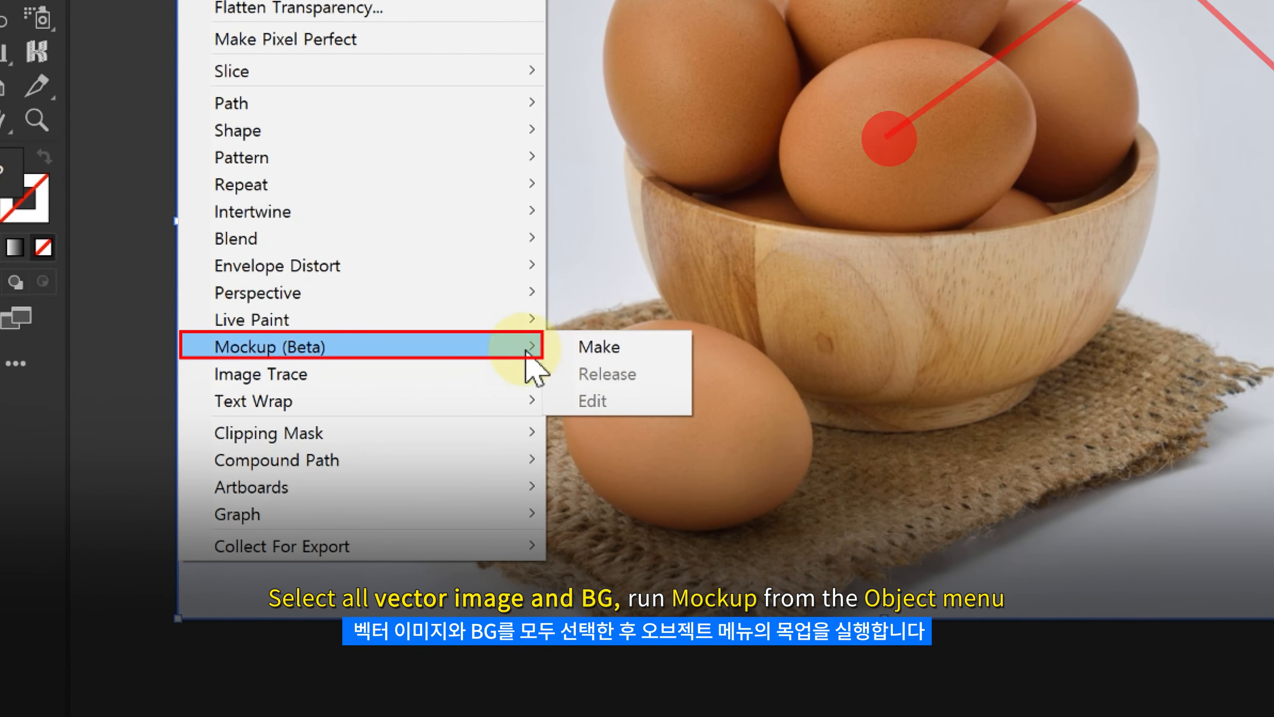
pyautogui.click(596, 348)
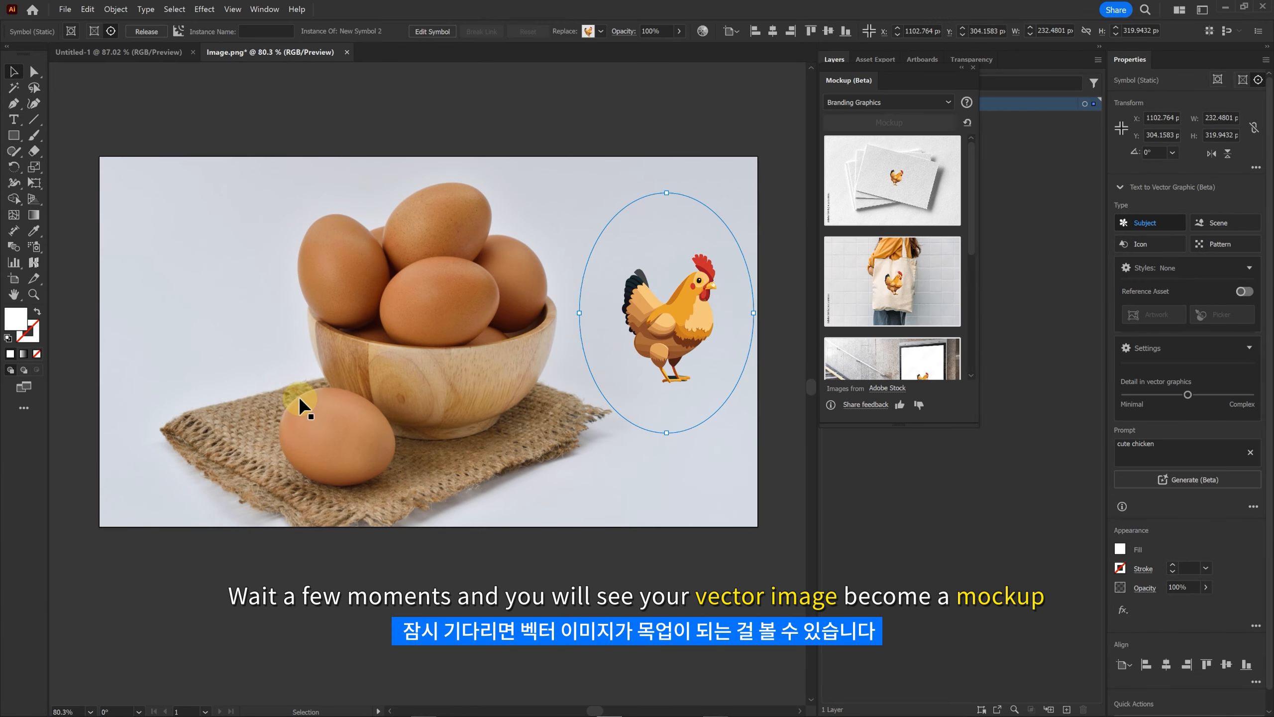
pyautogui.click(972, 67)
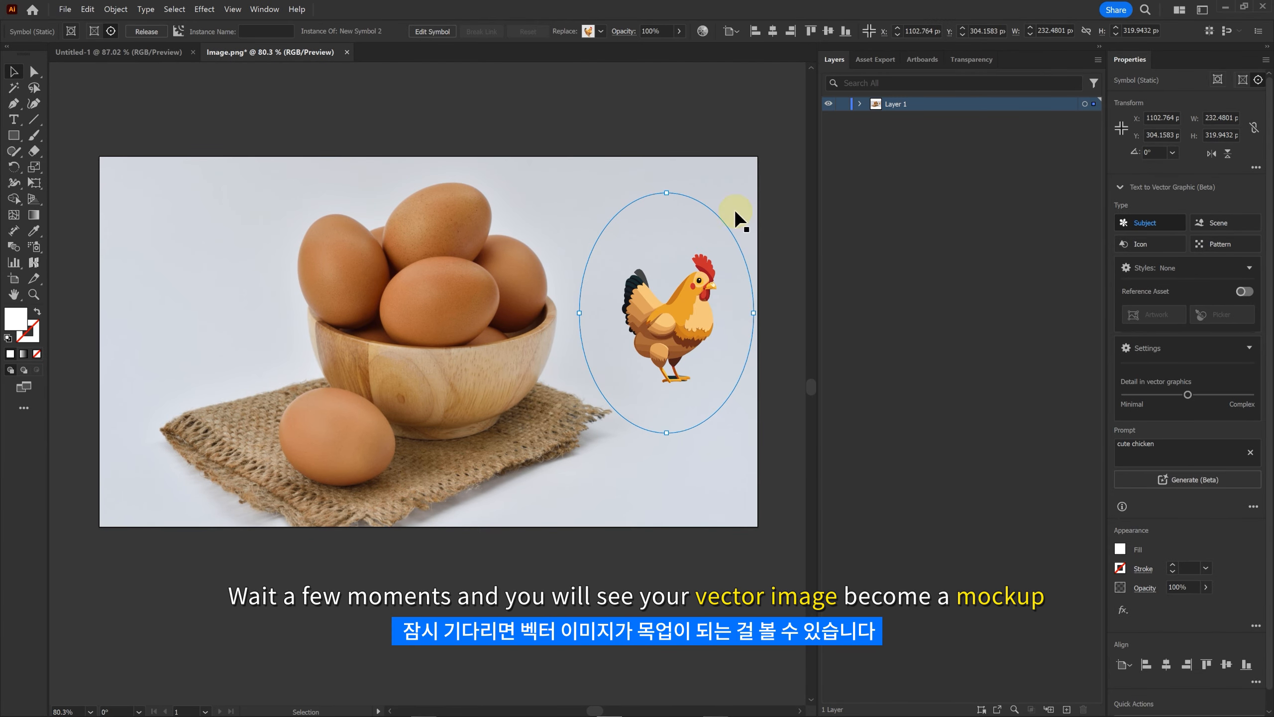
# Fit the chicken mockup onto the front egg in the bowl, shrinking it to about 91 × 125 px
pyautogui.moveTo(674, 302); pyautogui.dragTo(556, 294)
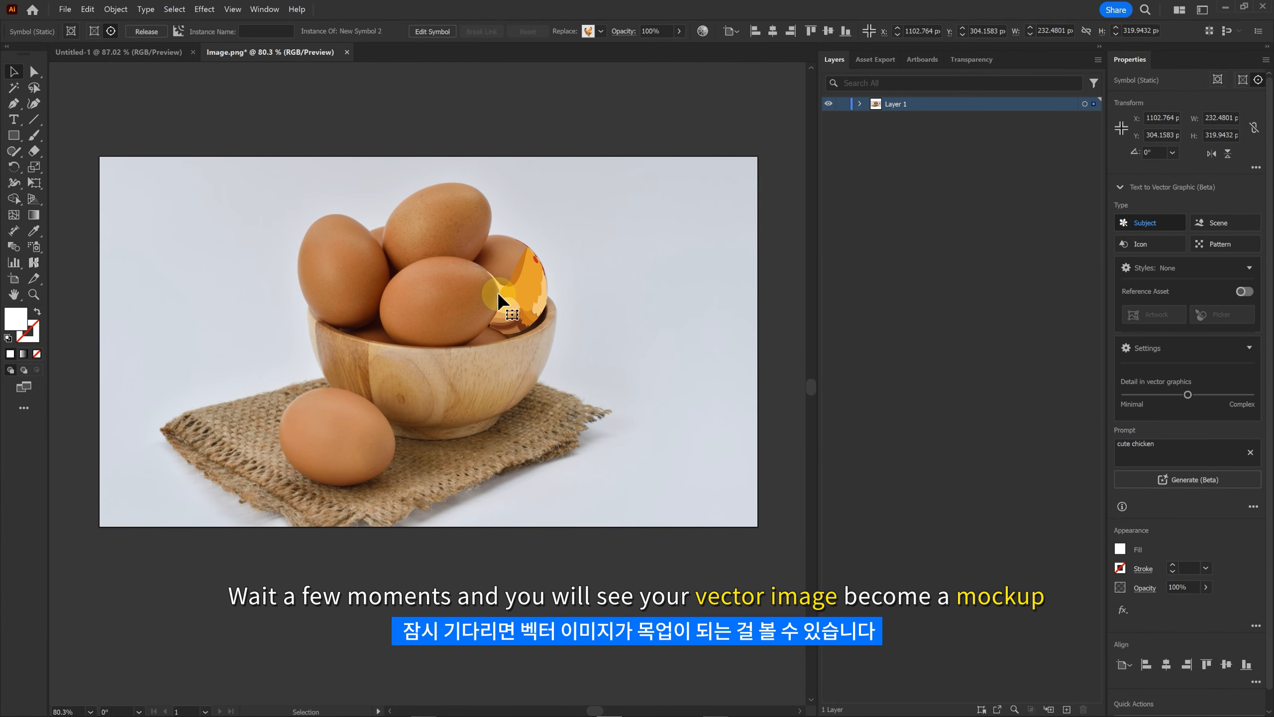
pyautogui.moveTo(394, 331); pyautogui.dragTo(433, 297)
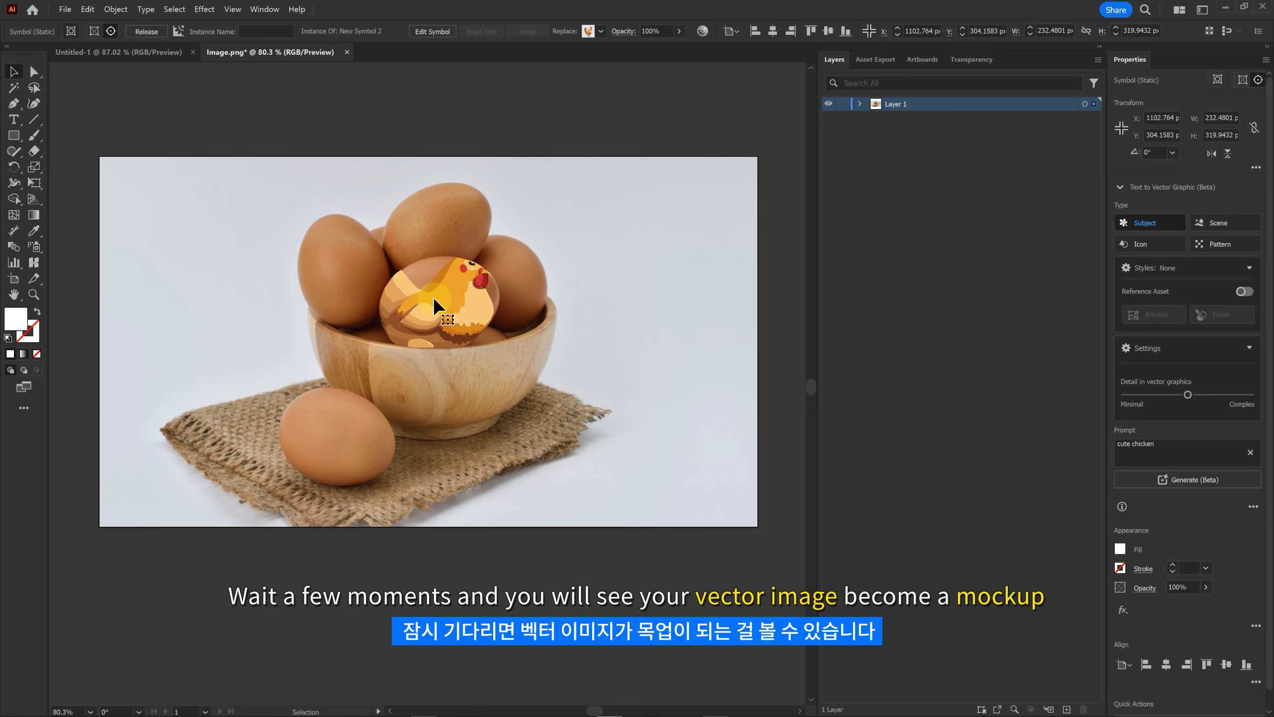
pyautogui.moveTo(536, 304); pyautogui.dragTo(471, 321)
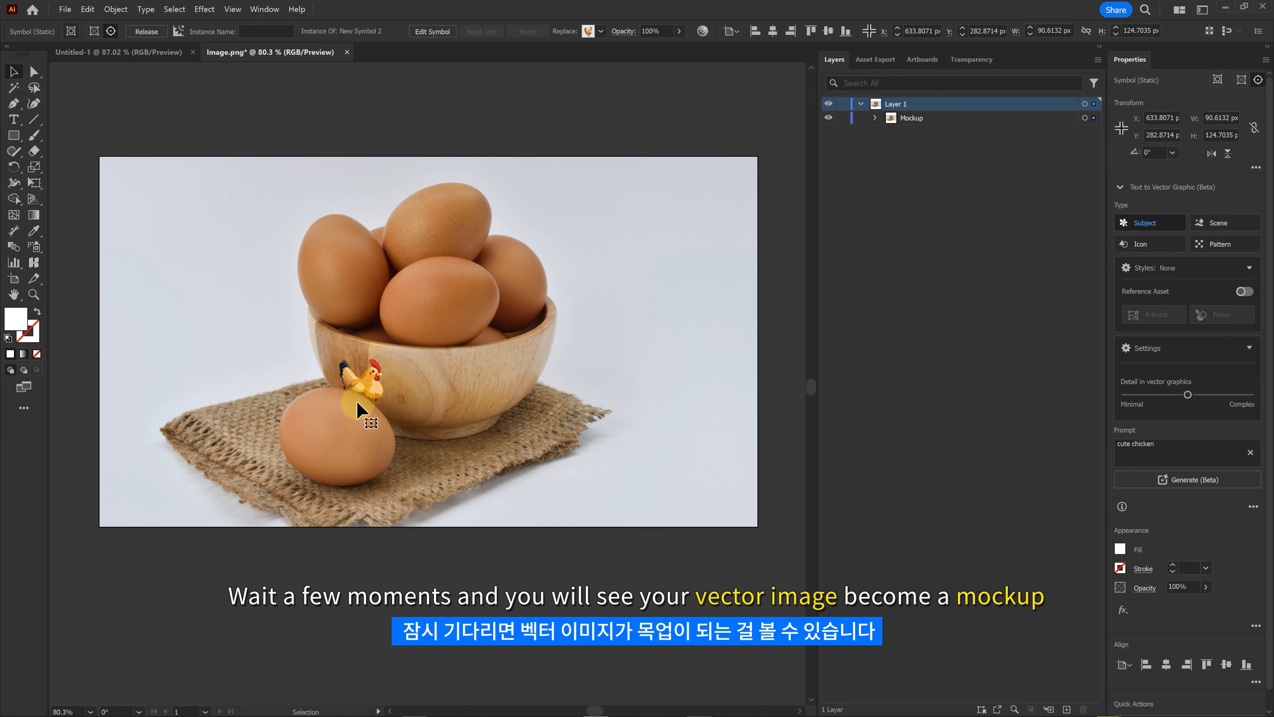
pyautogui.moveTo(443, 302); pyautogui.dragTo(442, 301)
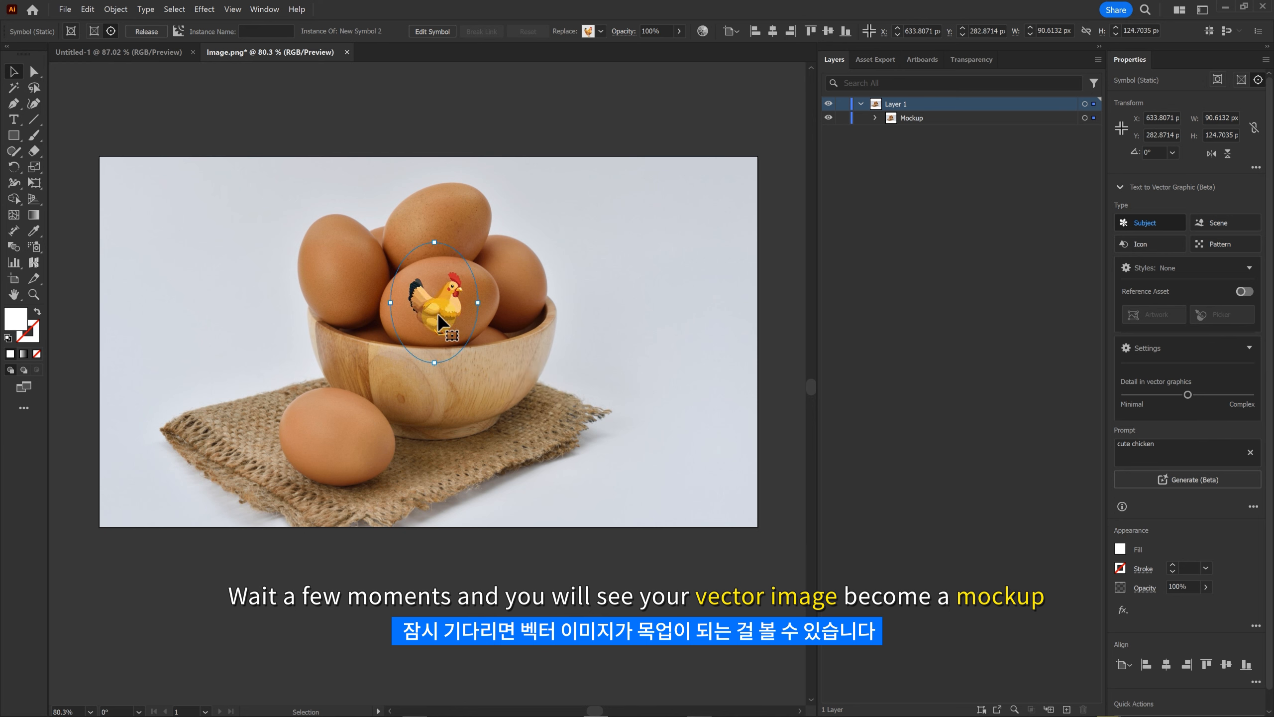
# Set the chicken mockup's blend mode to Soft Light and its opacity to 64%
pyautogui.click(882, 177)
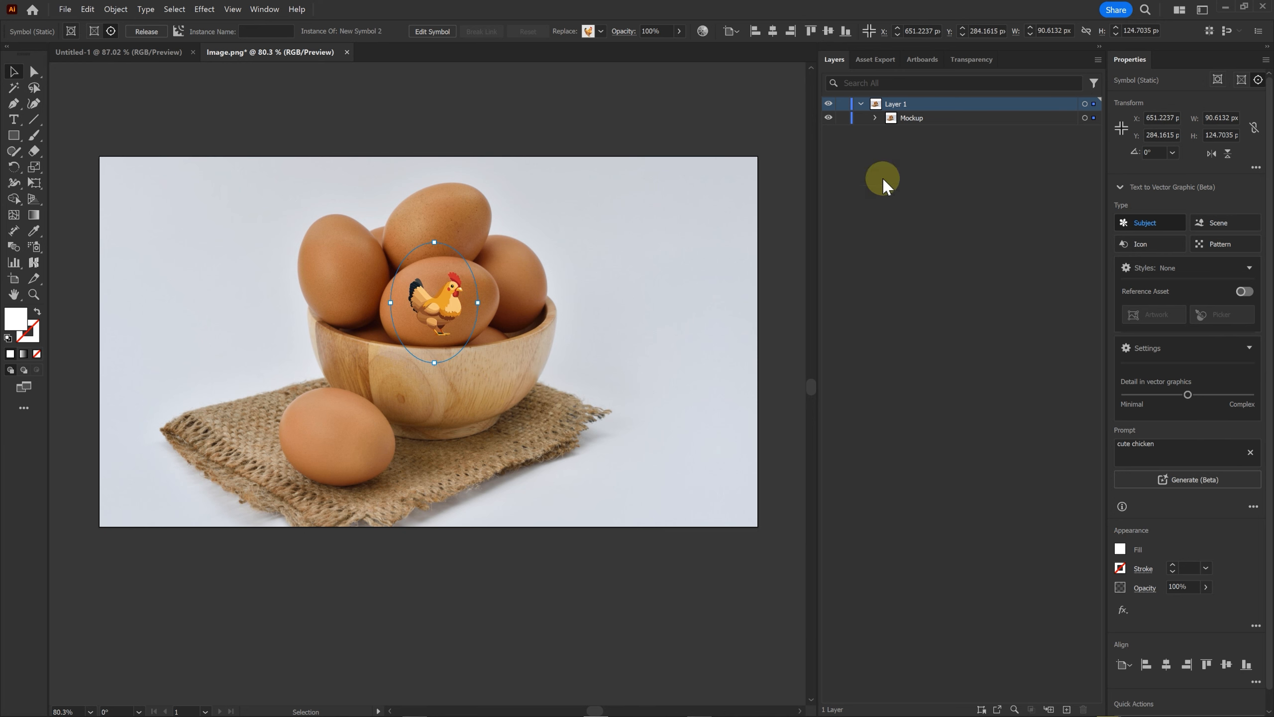
pyautogui.click(975, 61)
pyautogui.click(1011, 80)
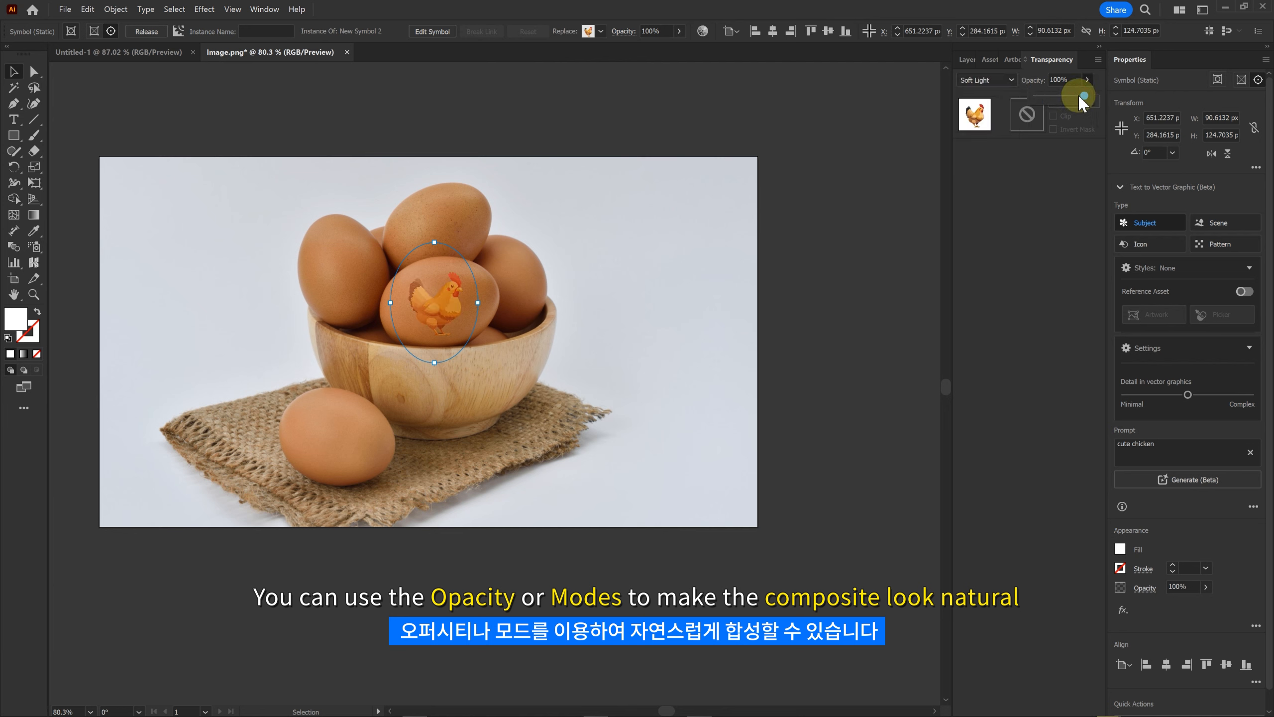
pyautogui.moveTo(1063, 98); pyautogui.dragTo(1072, 96)
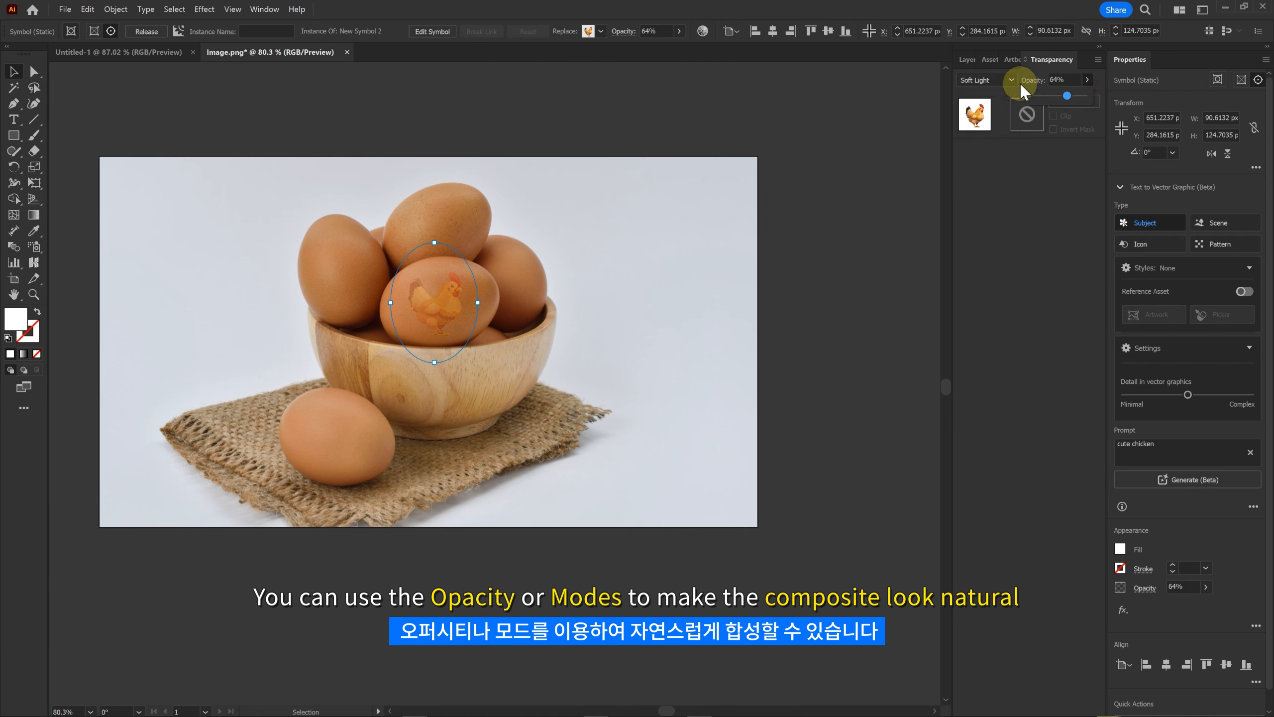
# Set the chicken mockup's blend mode to Normal and try it across the eggs, ending on the bowl's front egg
pyautogui.click(994, 95)
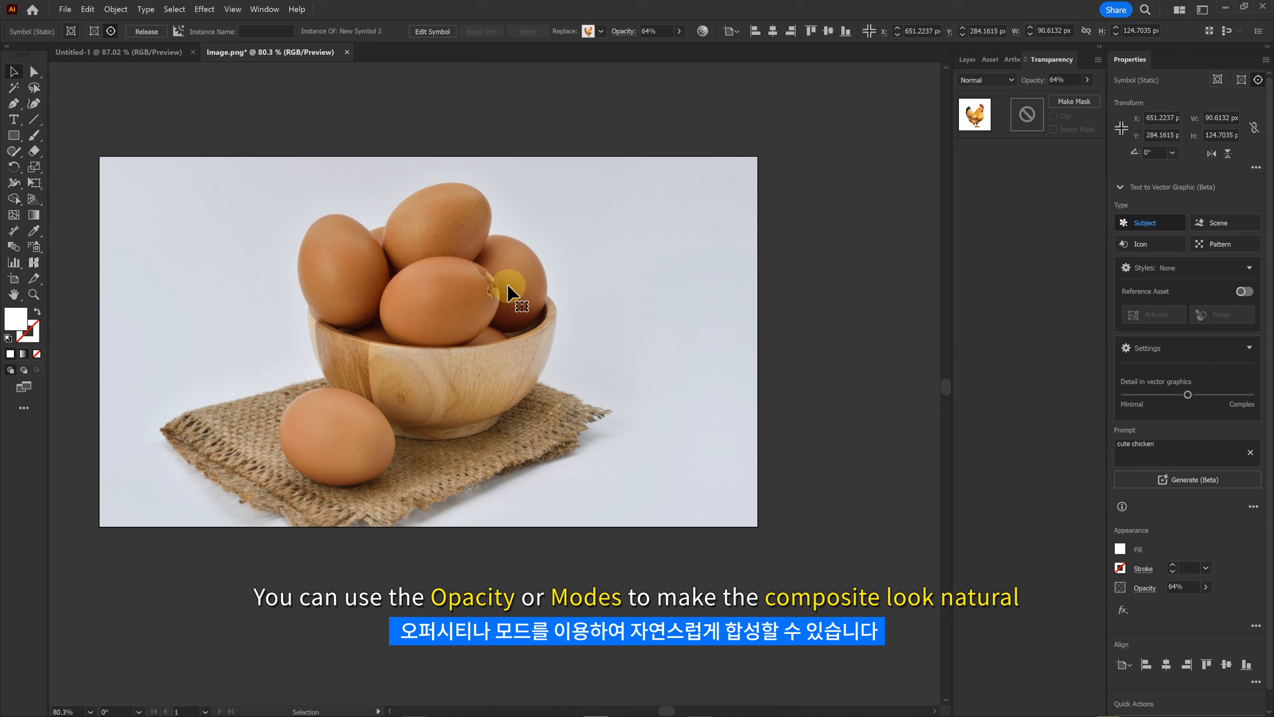
pyautogui.moveTo(545, 367); pyautogui.dragTo(379, 413)
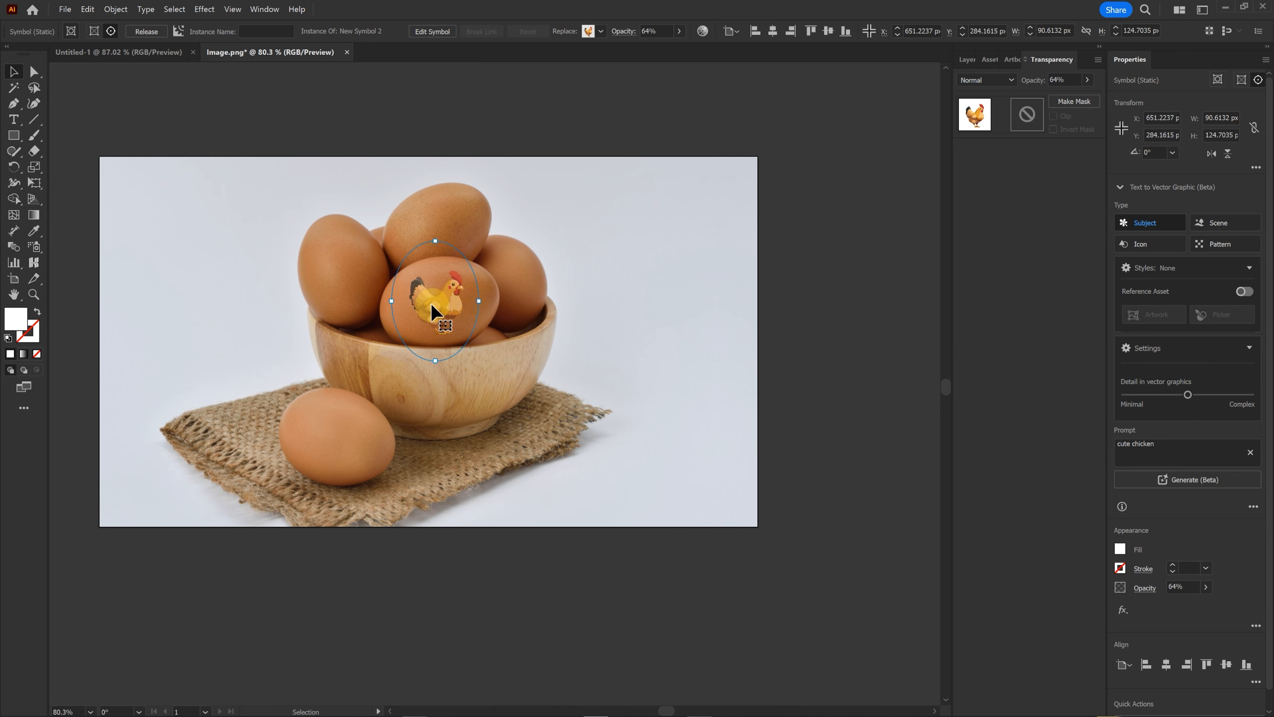
# Release the chicken mockup and place the freed chicken artwork at a larger size on the blank background beside the bowl
pyautogui.click(115, 9)
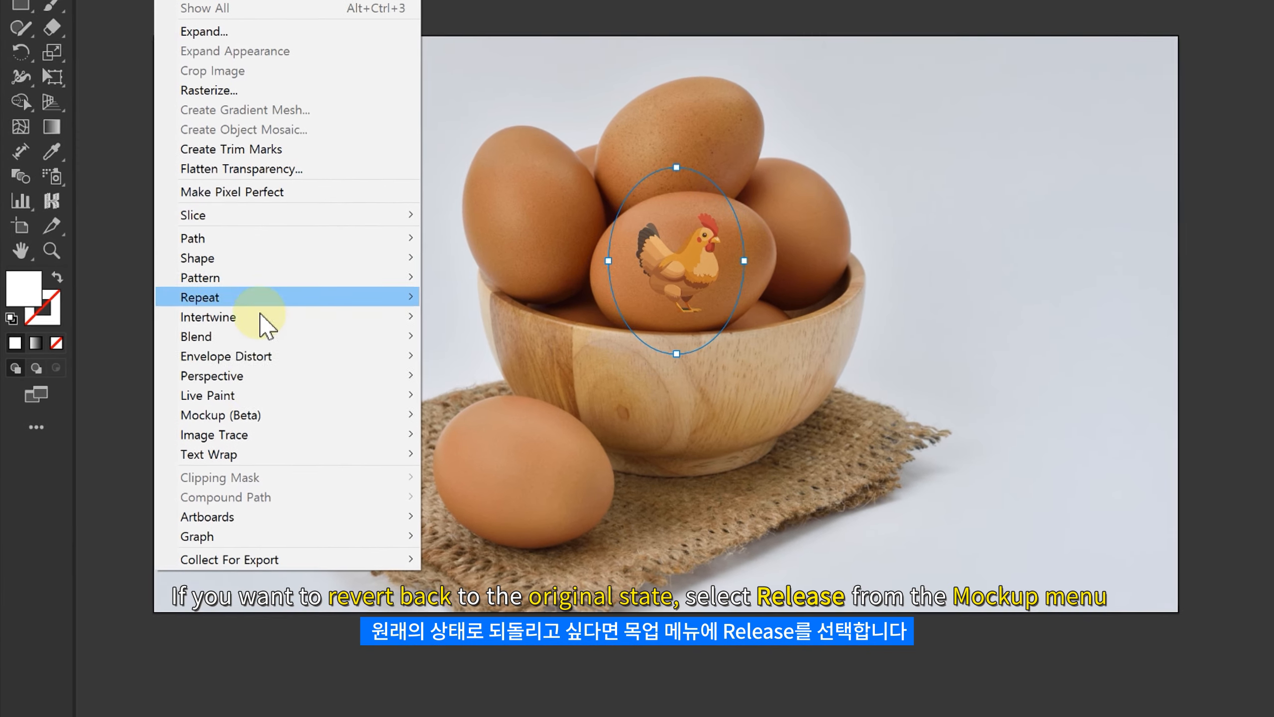
pyautogui.moveTo(275, 417)
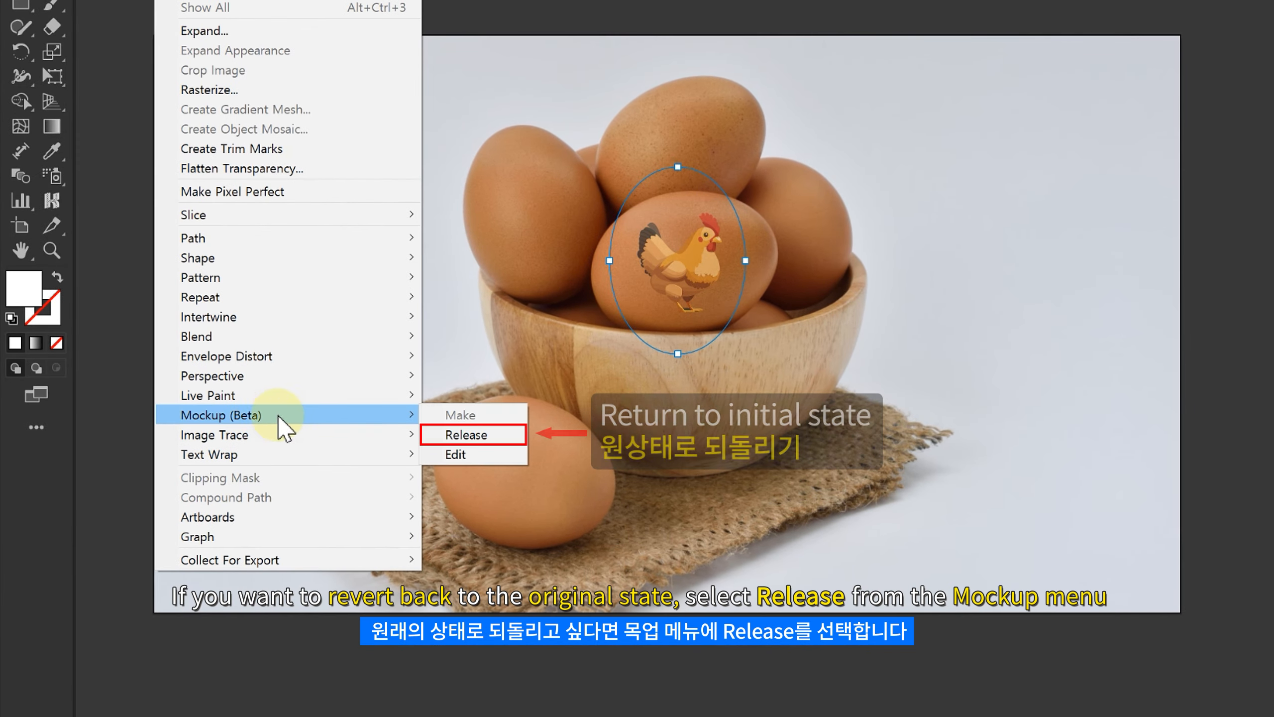
pyautogui.click(475, 436)
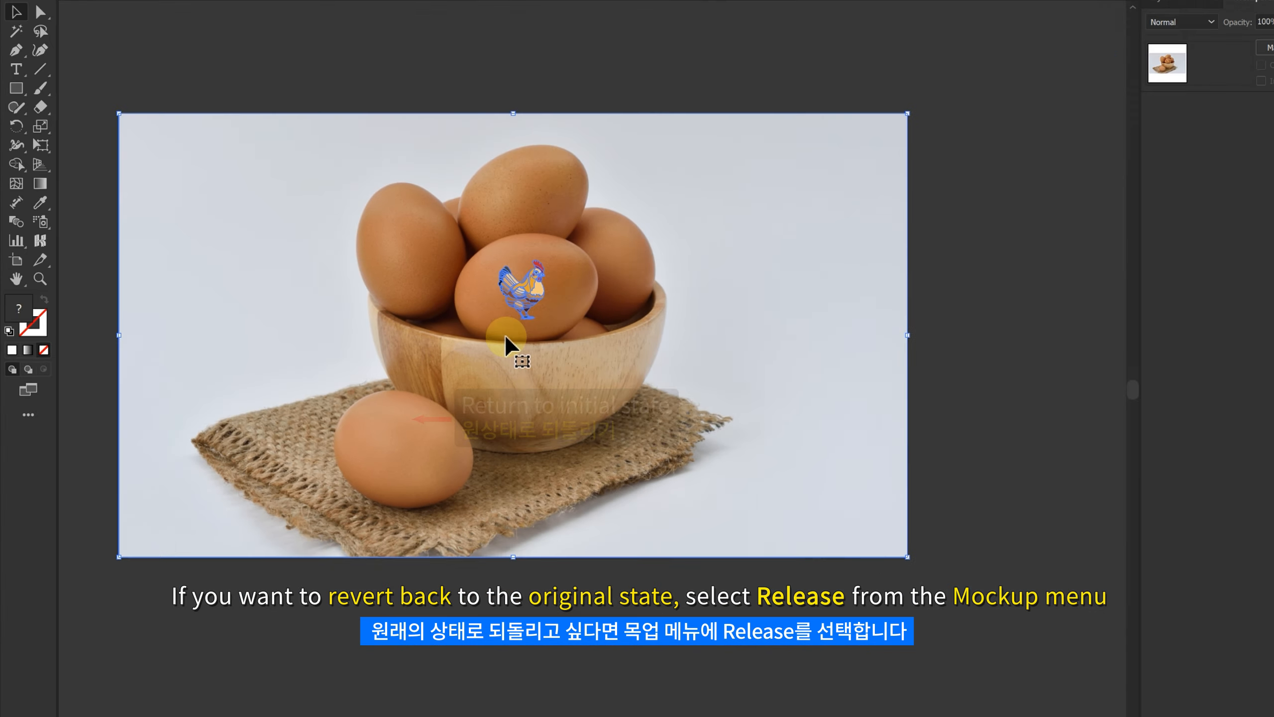
pyautogui.moveTo(679, 264); pyautogui.dragTo(977, 256)
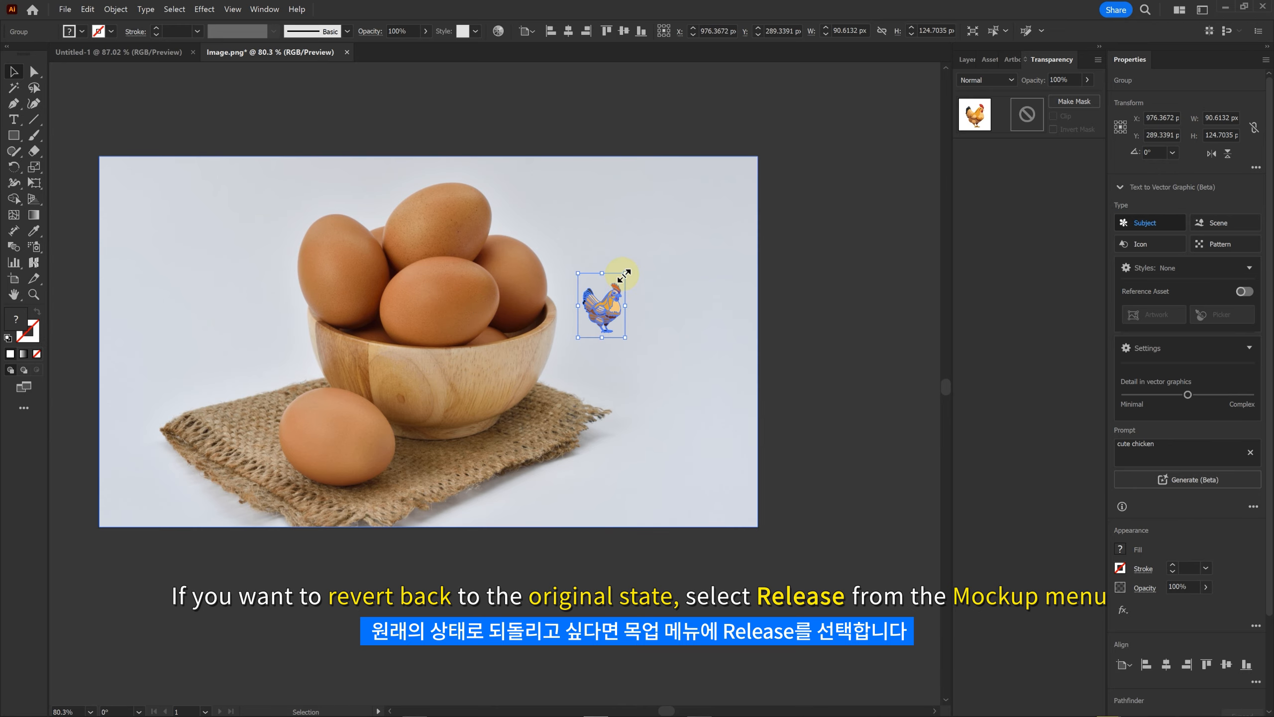
pyautogui.moveTo(625, 273); pyautogui.dragTo(688, 217)
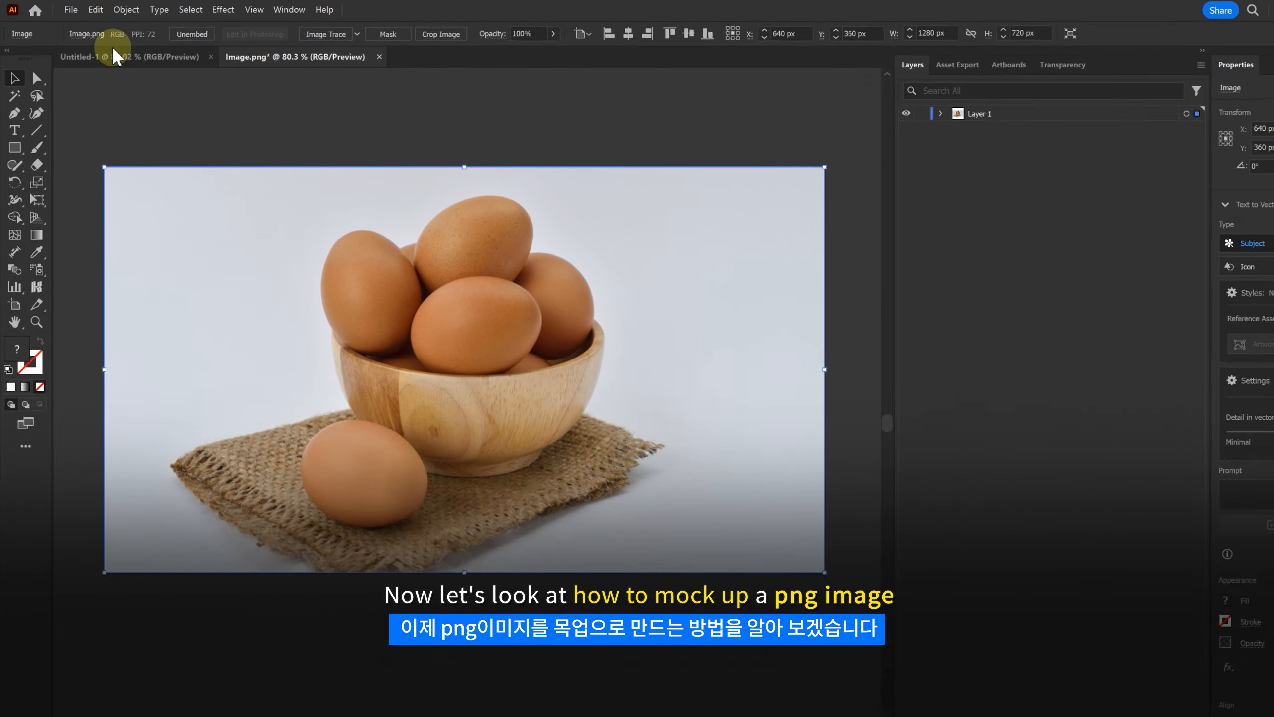
# Place the linked fox image Logo_1.png on the background beside the bowl, about 284 × 339 px in size
pyautogui.click(69, 10)
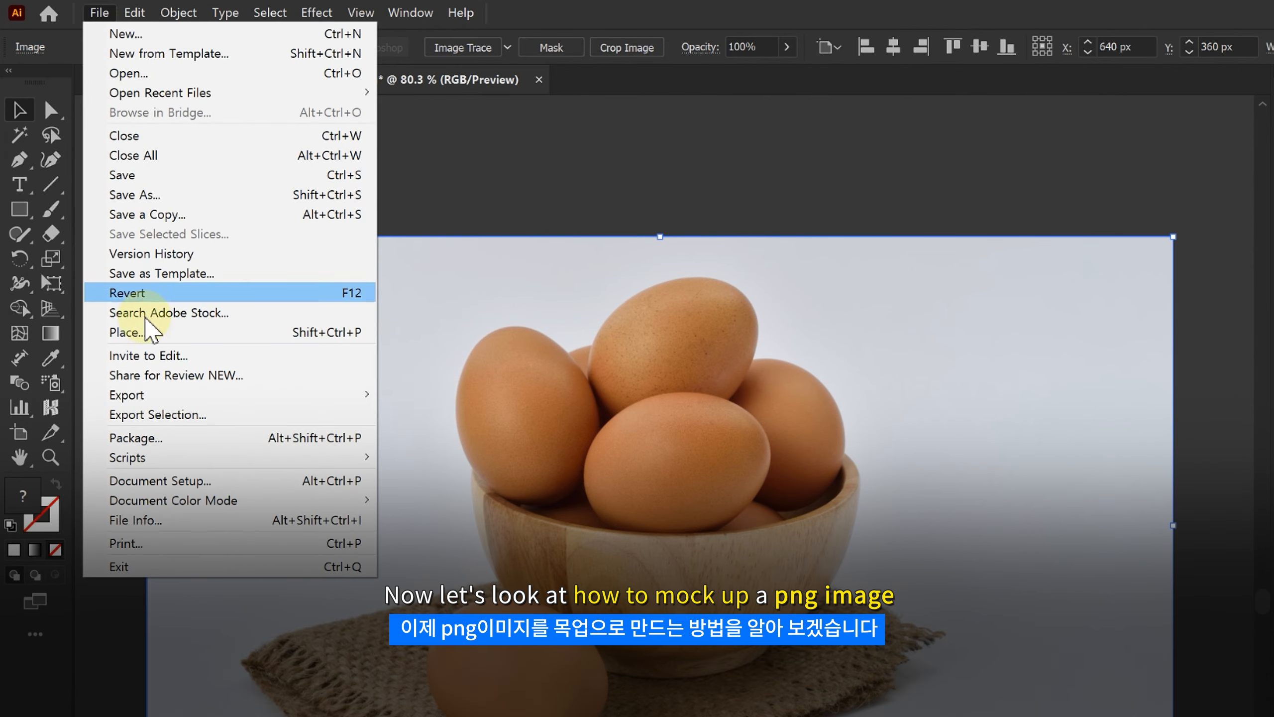
pyautogui.click(147, 334)
pyautogui.doubleClick(357, 185)
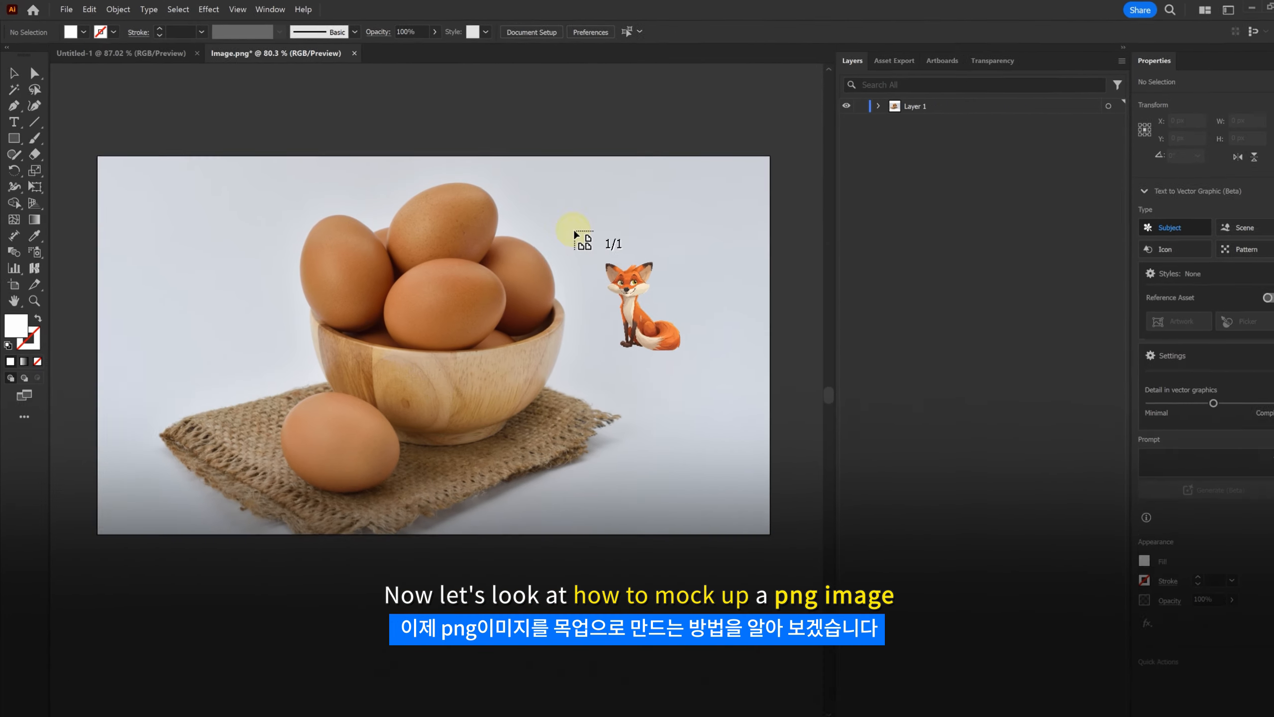
pyautogui.moveTo(577, 199); pyautogui.dragTo(729, 376)
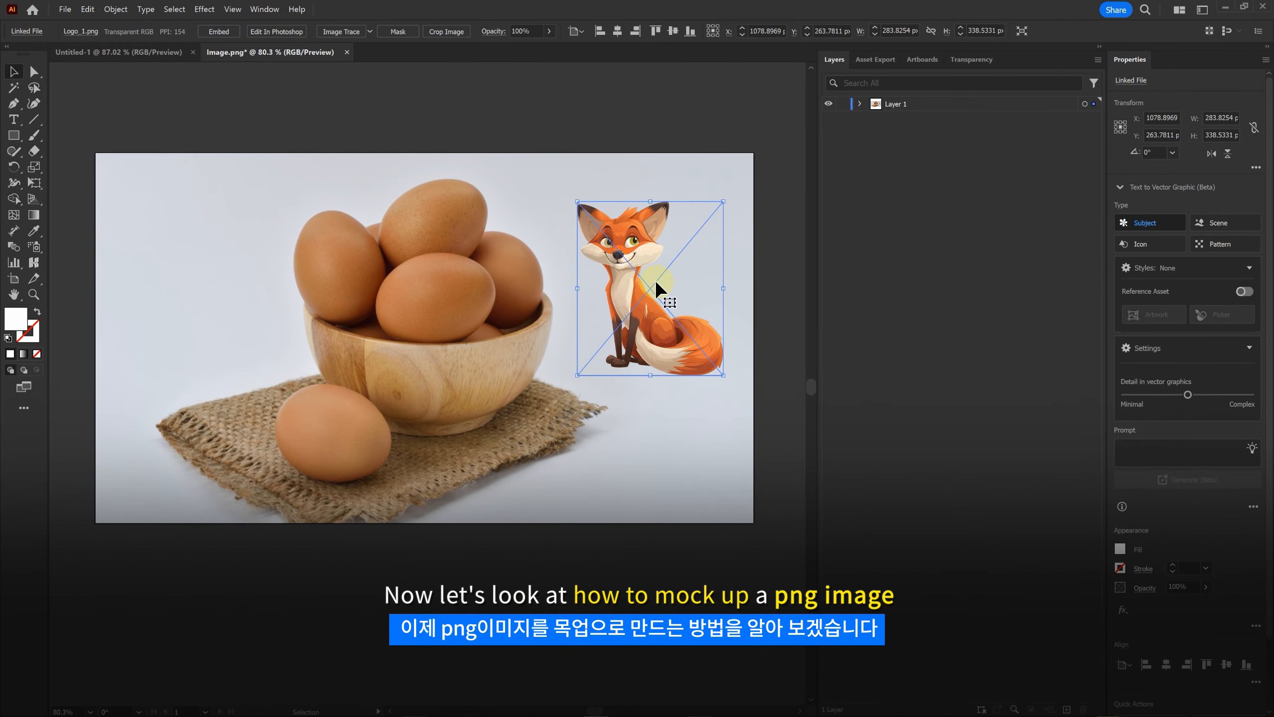
pyautogui.hotkey('ctrl', 'z')
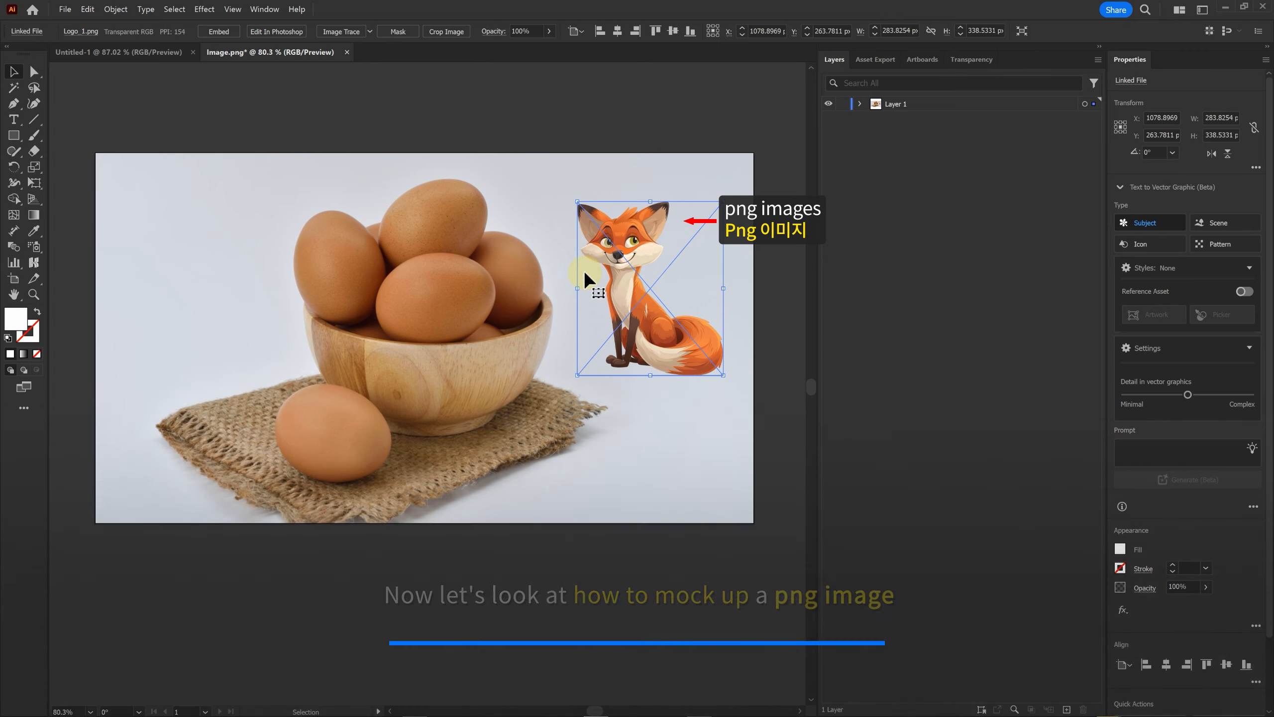
# Select the fox image together with the egg photo and check whether the Mockup commands are available
pyautogui.moveTo(79, 127); pyautogui.dragTo(538, 474)
pyautogui.moveTo(779, 552); pyautogui.dragTo(704, 493)
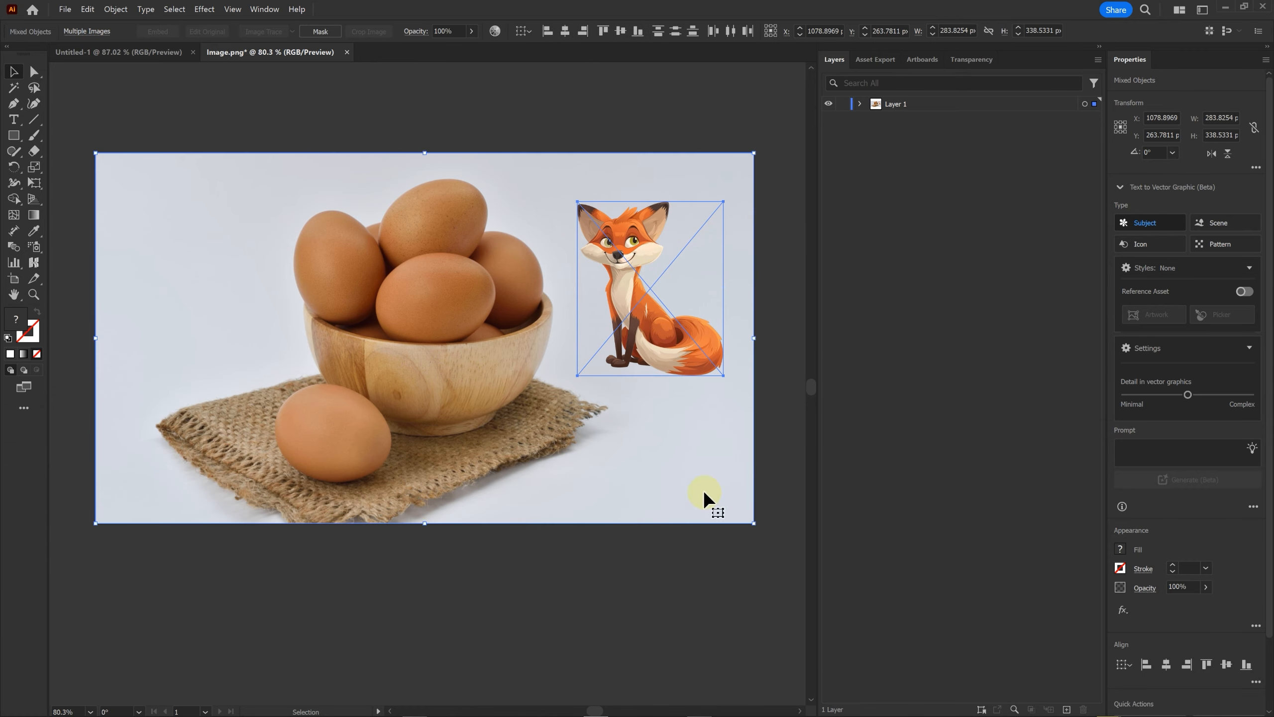
pyautogui.click(117, 9)
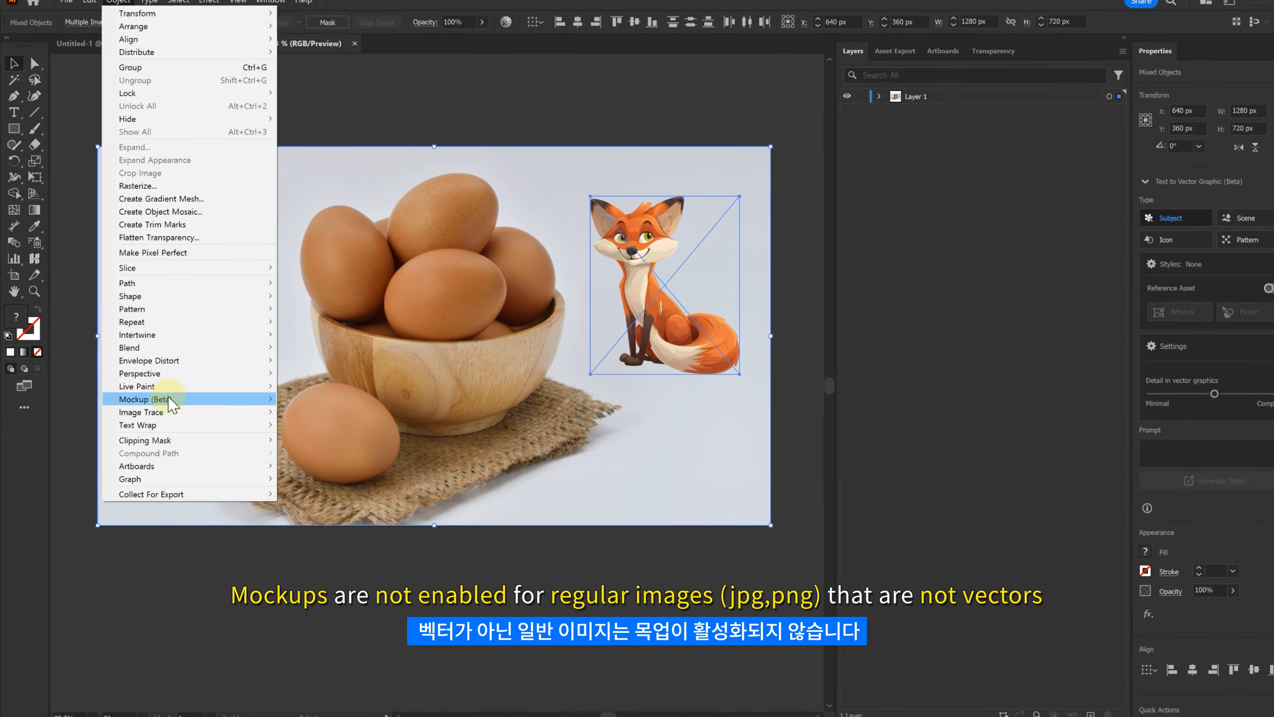
pyautogui.moveTo(246, 400)
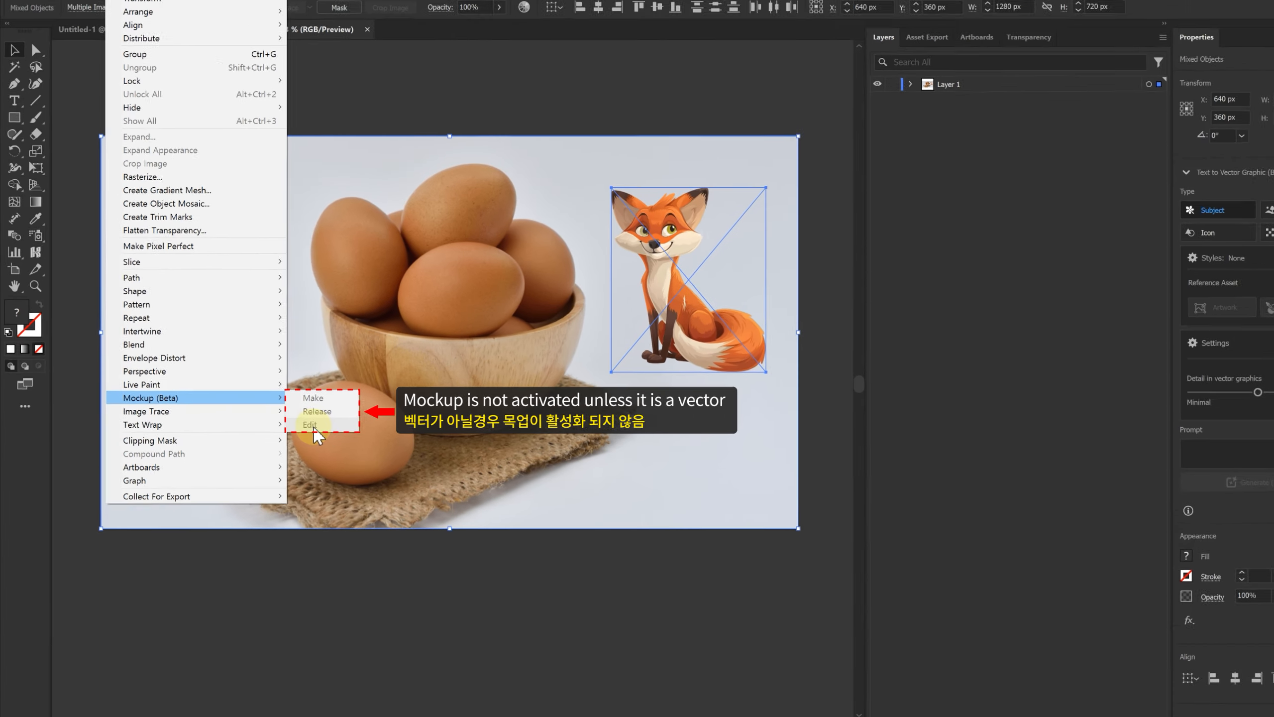
pyautogui.click(428, 119)
# Trace the linked fox image with Image Trace, using the High Fidelity Photo preset
pyautogui.click(645, 291)
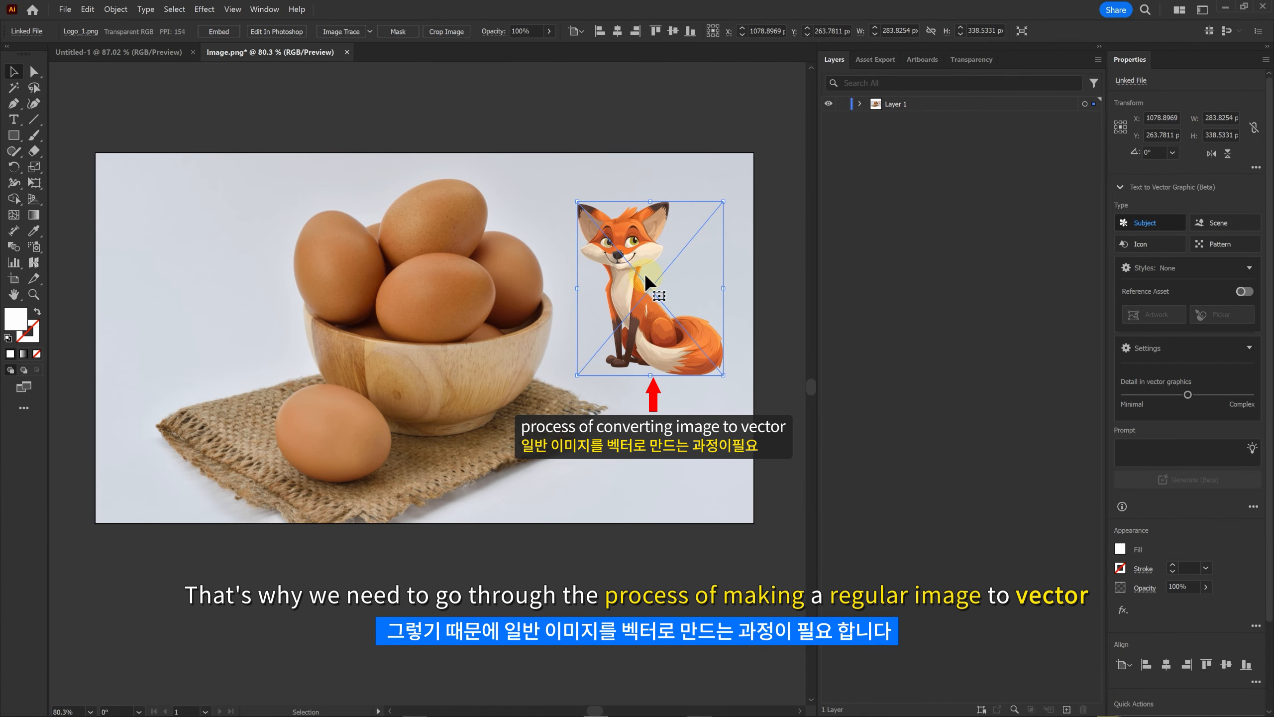
pyautogui.click(859, 104)
pyautogui.click(920, 120)
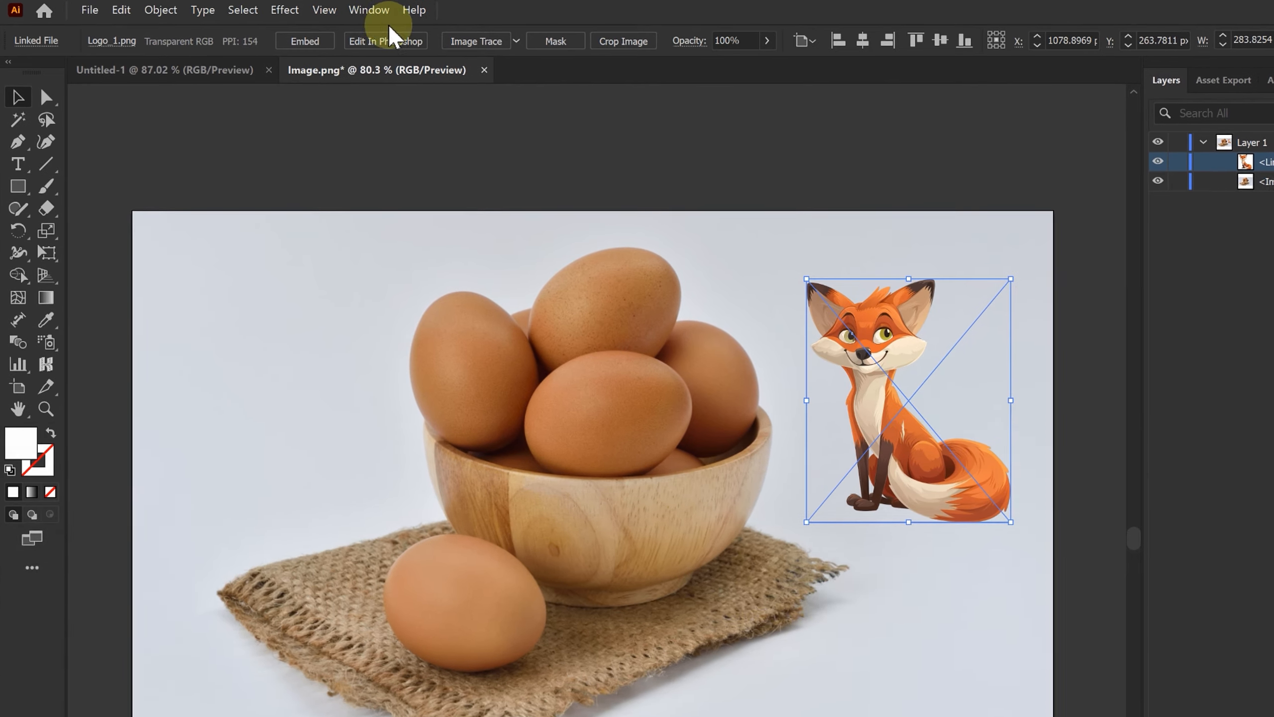
pyautogui.click(264, 9)
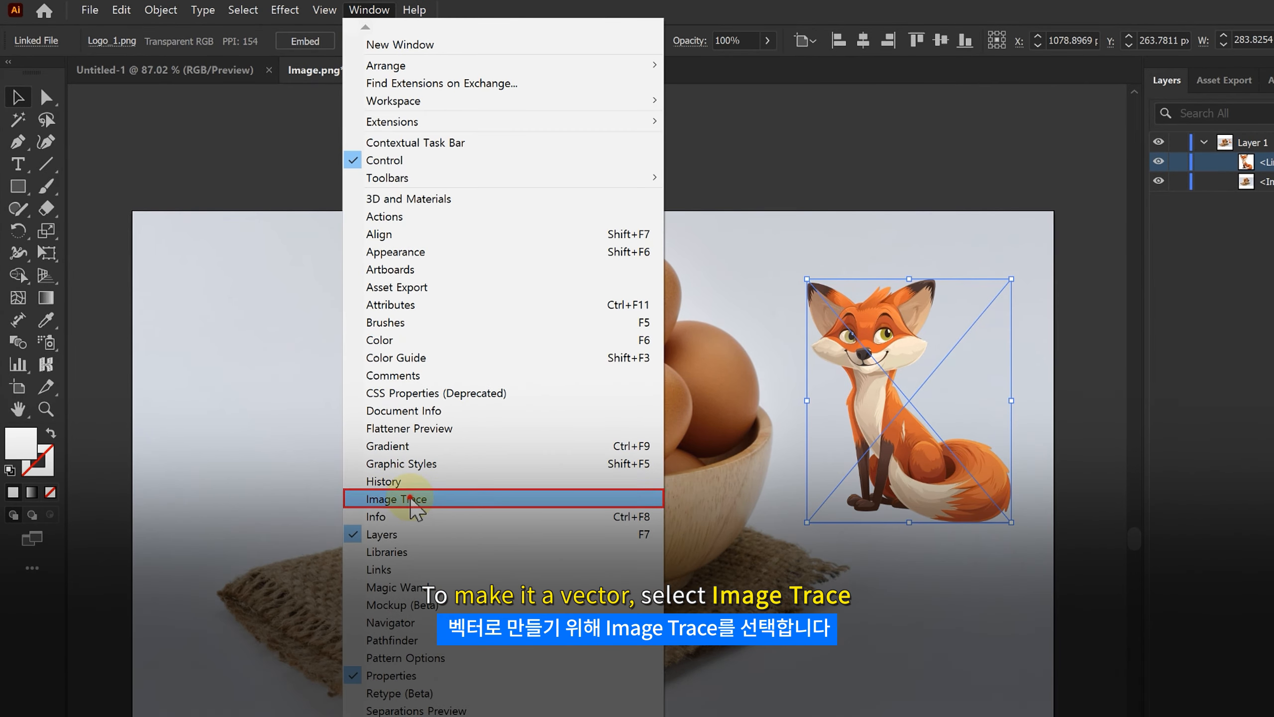
pyautogui.click(442, 498)
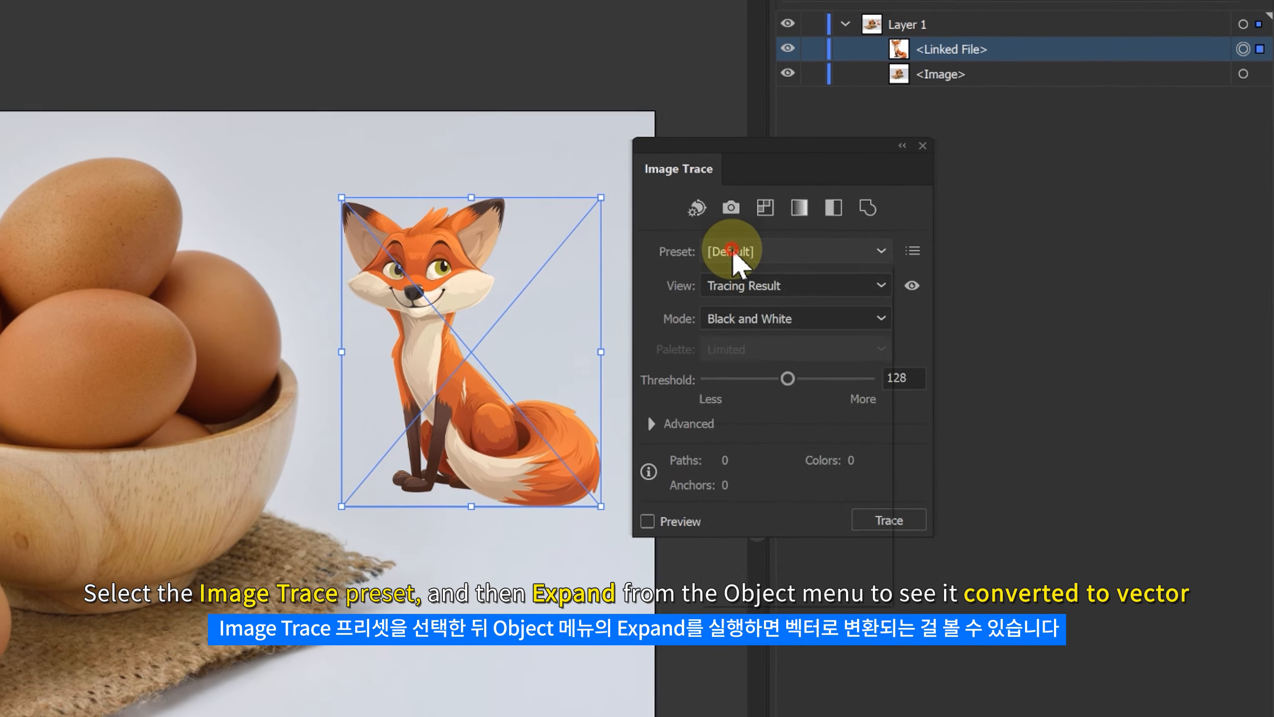
pyautogui.click(802, 234)
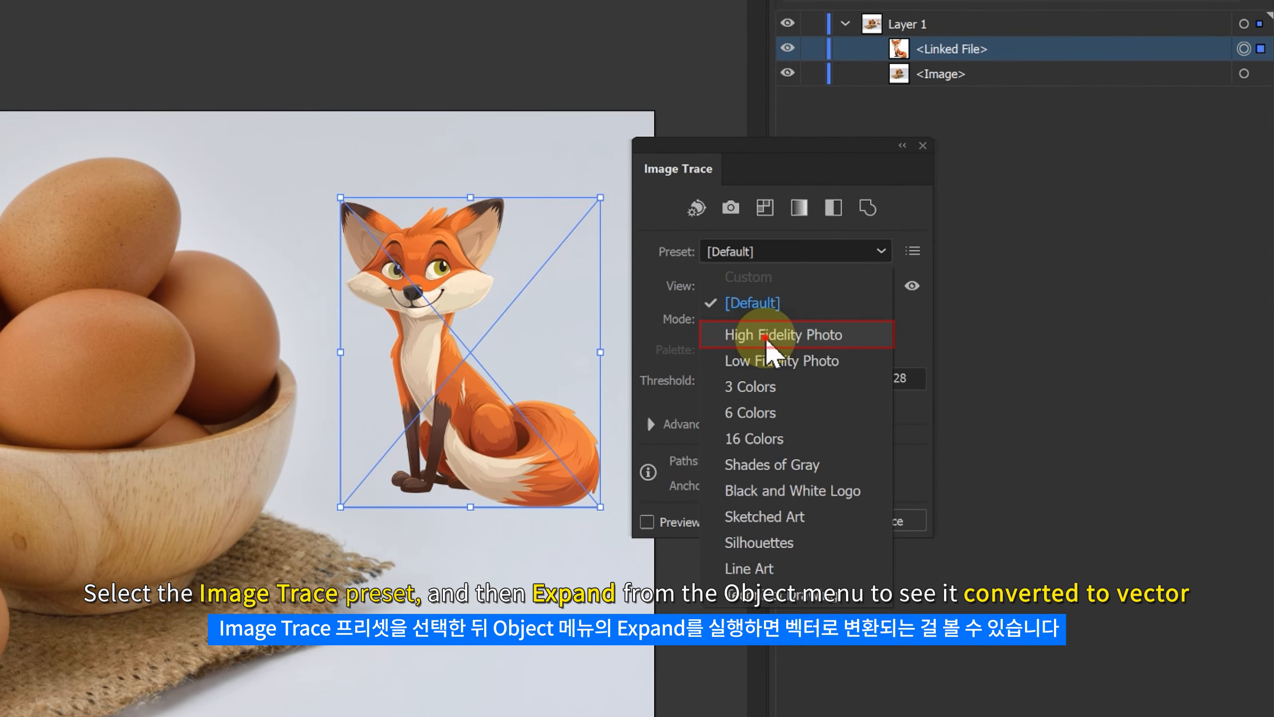
pyautogui.click(765, 336)
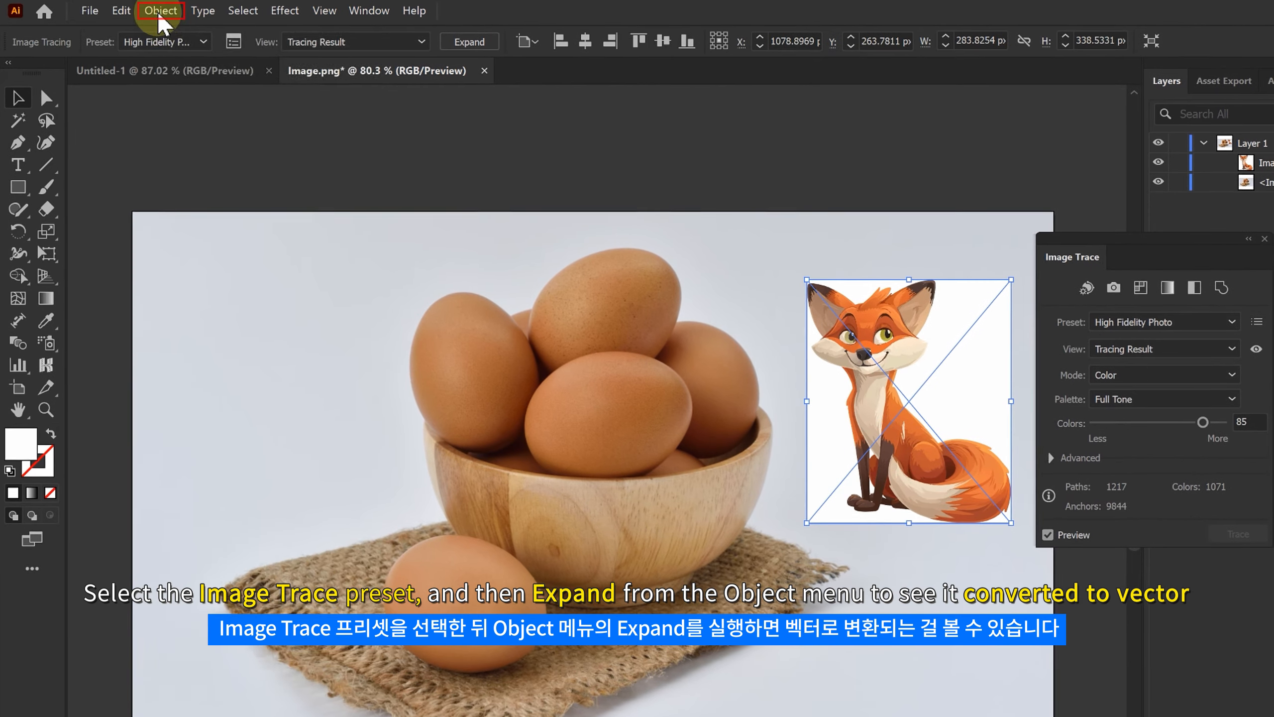
# Expand the traced fox's object and fill into editable vector paths and close the Image Trace settings
pyautogui.click(116, 9)
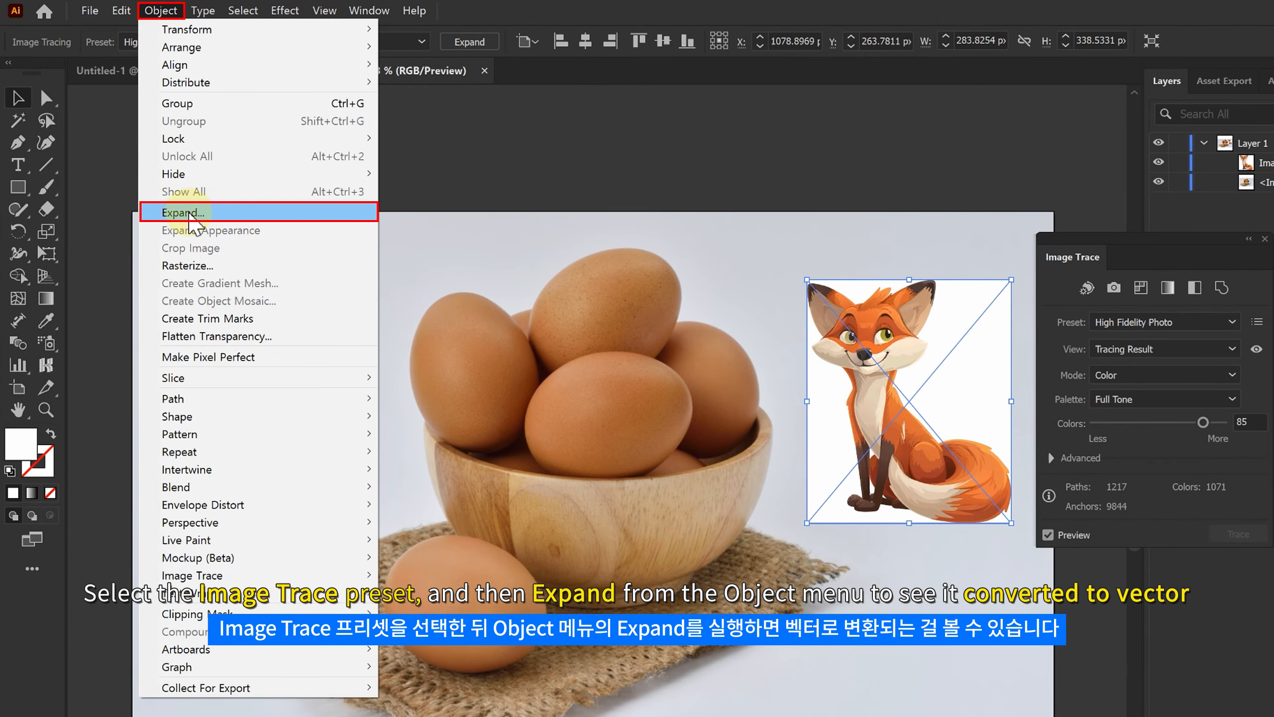
pyautogui.click(173, 213)
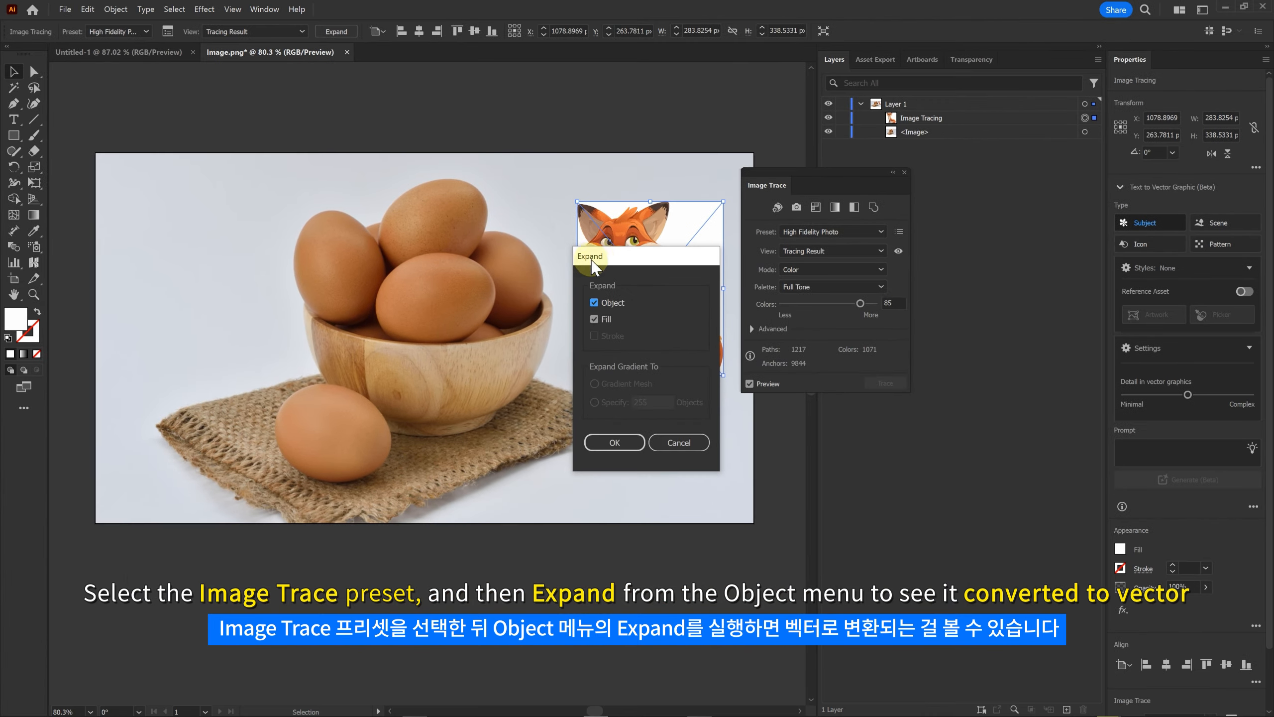
pyautogui.moveTo(714, 326); pyautogui.dragTo(538, 253)
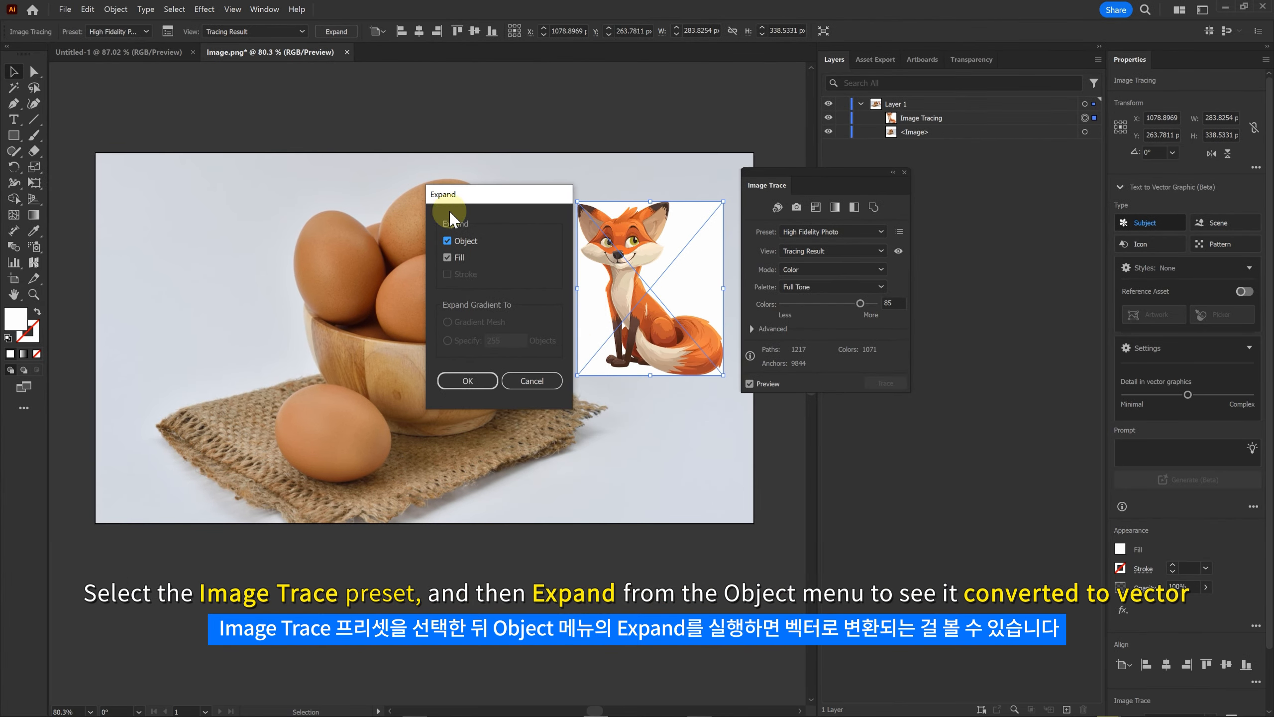
pyautogui.click(466, 382)
pyautogui.click(904, 171)
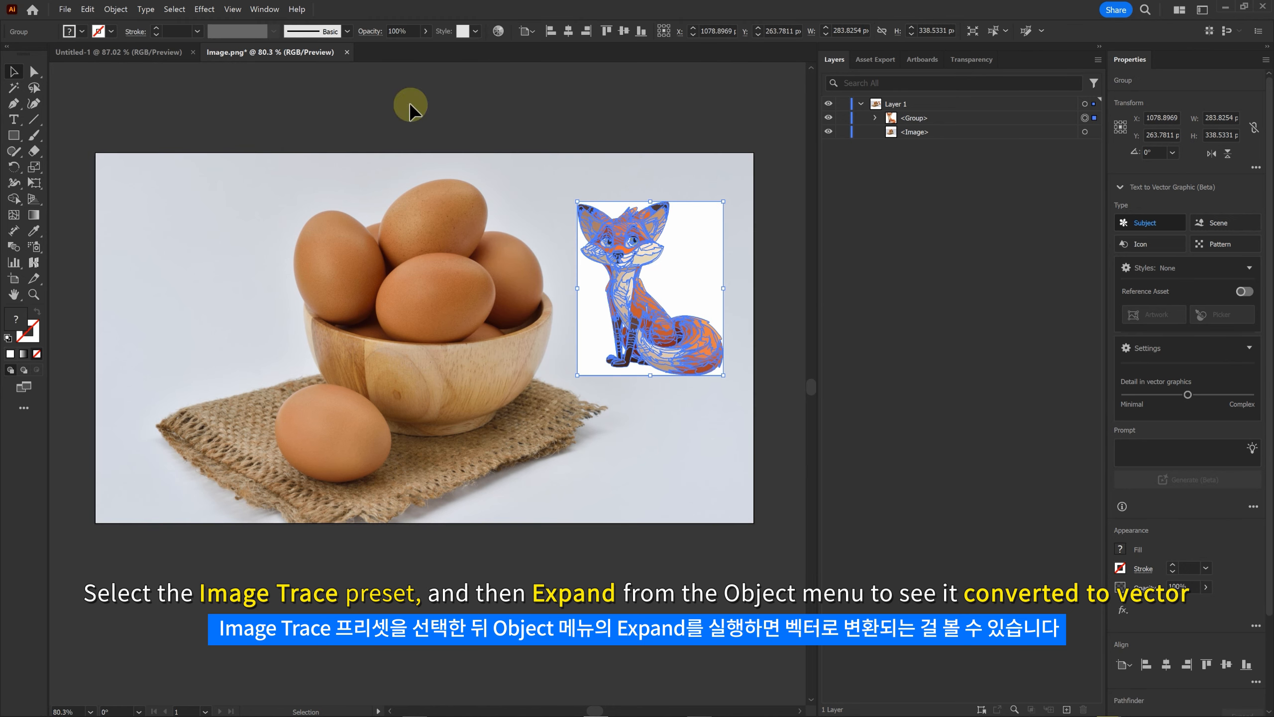
# Delete the white background shape behind the vector fox and shift the fox slightly up and left
pyautogui.click(31, 72)
pyautogui.click(686, 244)
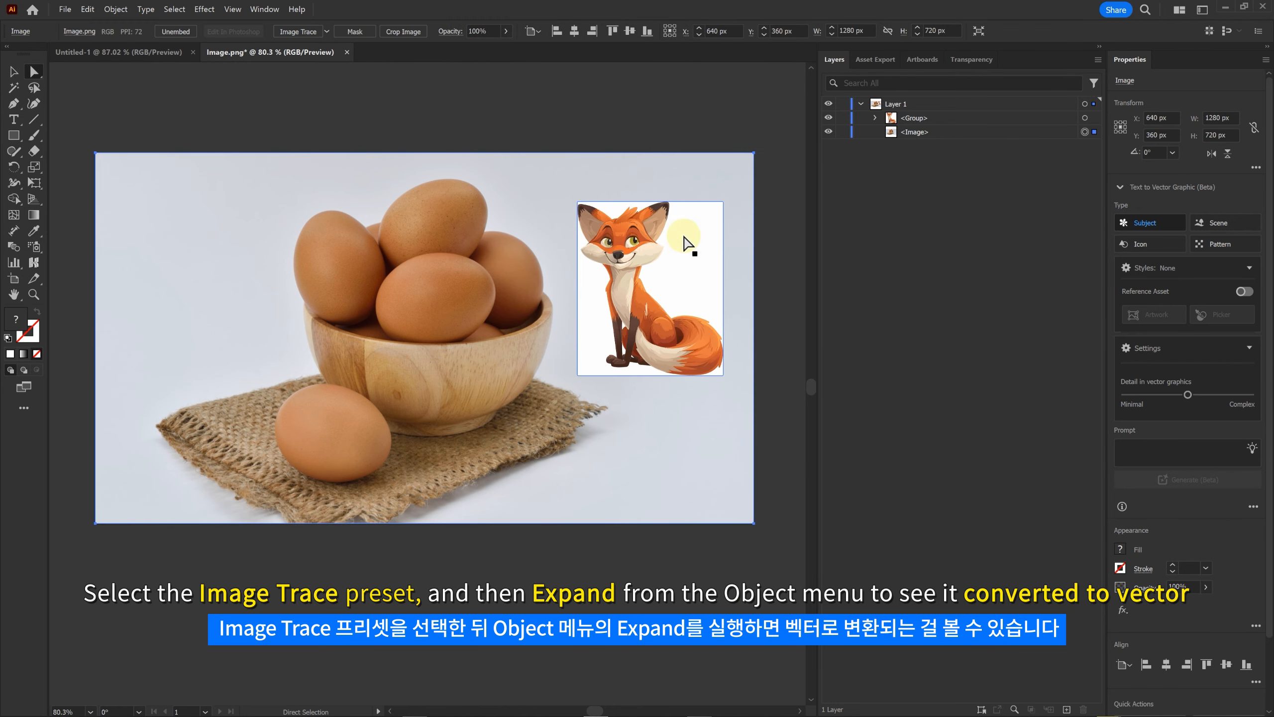
pyautogui.press('Delete')
pyautogui.press('v')
pyautogui.moveTo(645, 341); pyautogui.dragTo(609, 272)
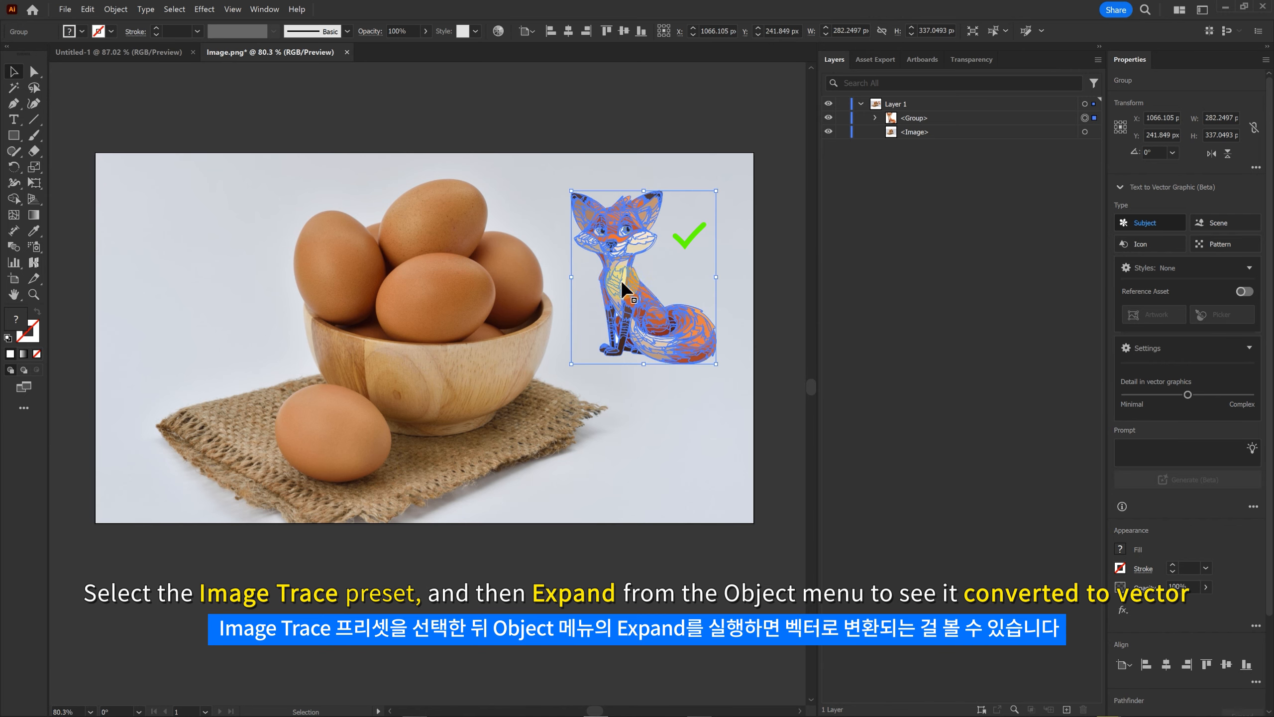
# Select the vector fox together with the egg photo and make a mockup from them
pyautogui.moveTo(79, 117); pyautogui.dragTo(774, 551)
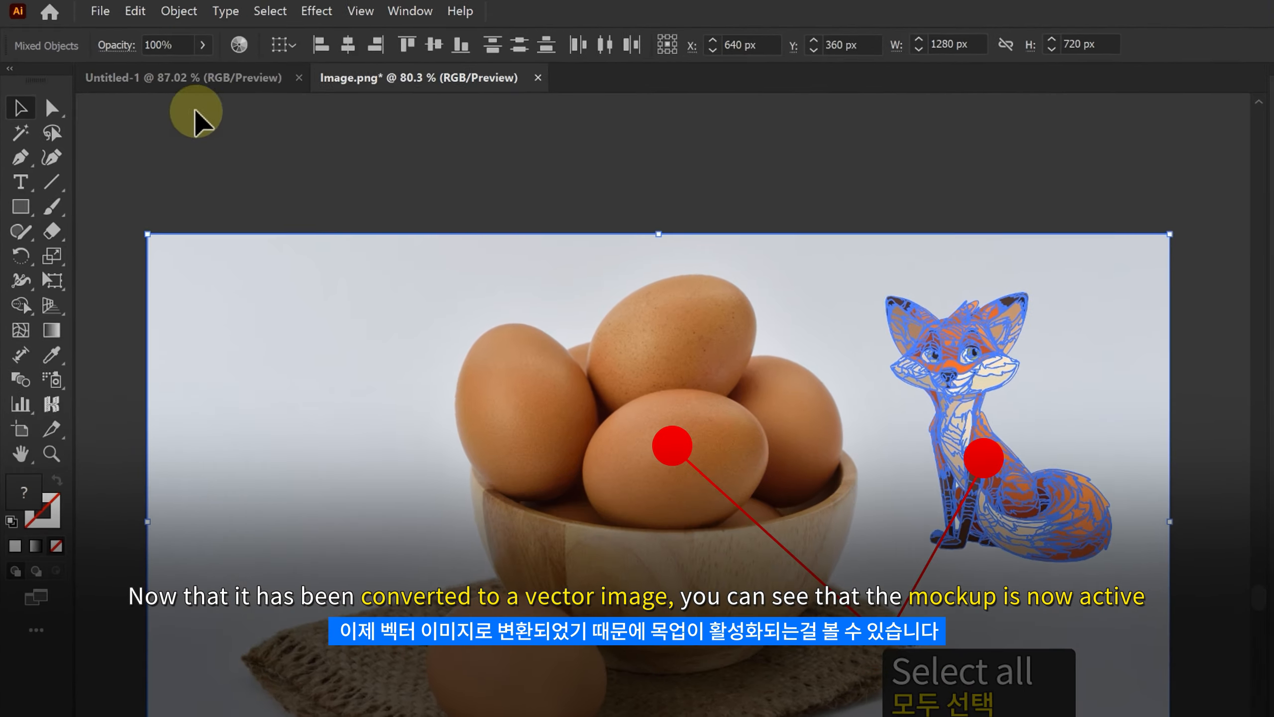
pyautogui.click(179, 11)
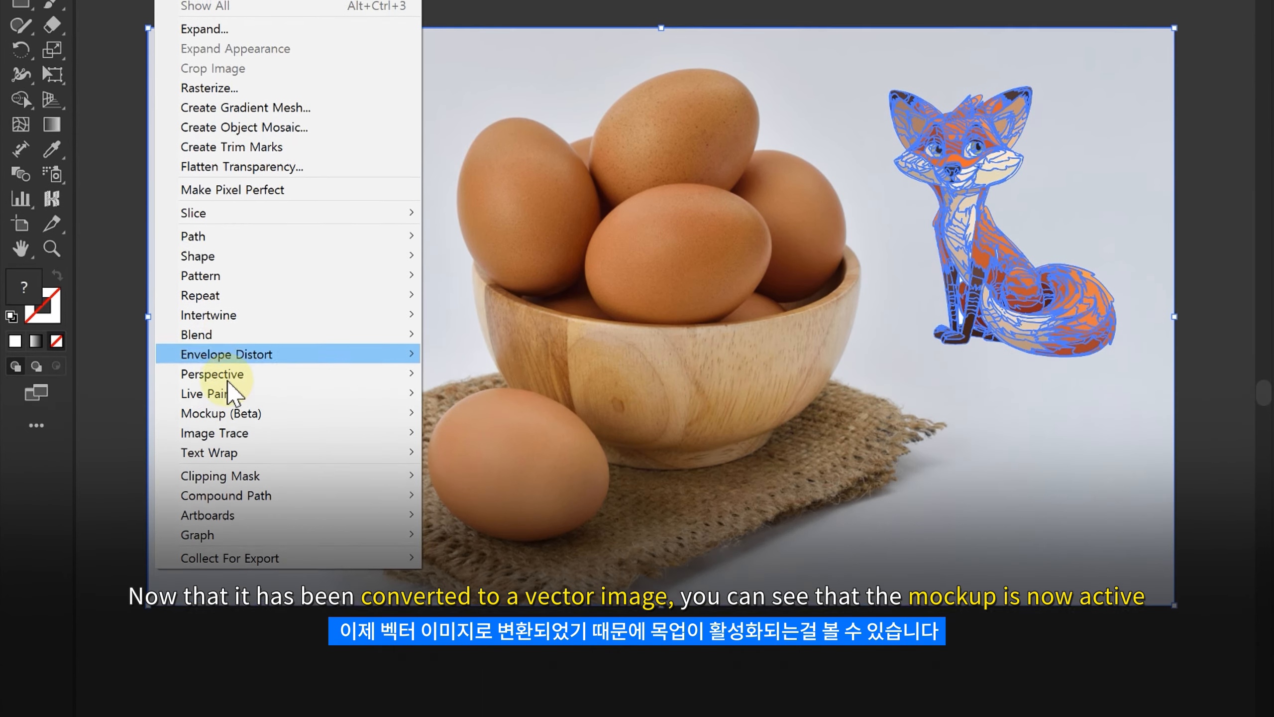
pyautogui.moveTo(250, 413)
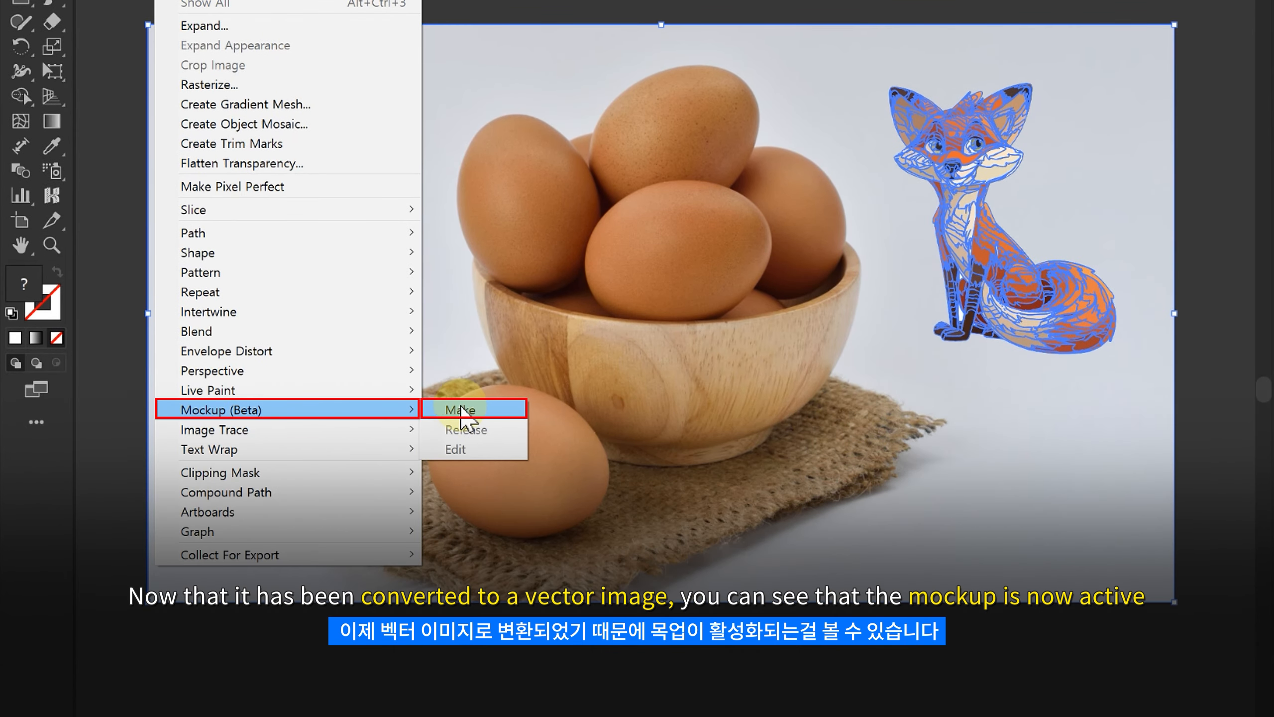
pyautogui.click(460, 411)
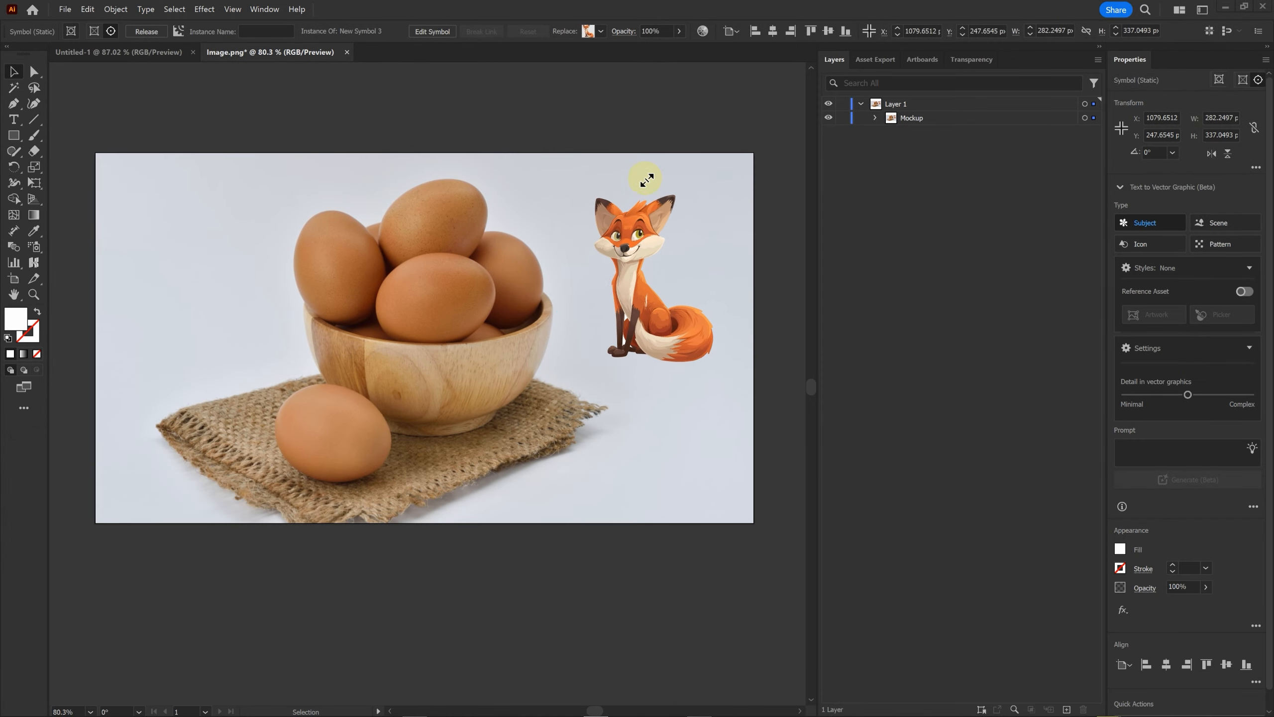
# Shrink the fox mockup to about 82 × 98 px and place it on the bowl's front egg
pyautogui.moveTo(646, 180); pyautogui.dragTo(637, 221)
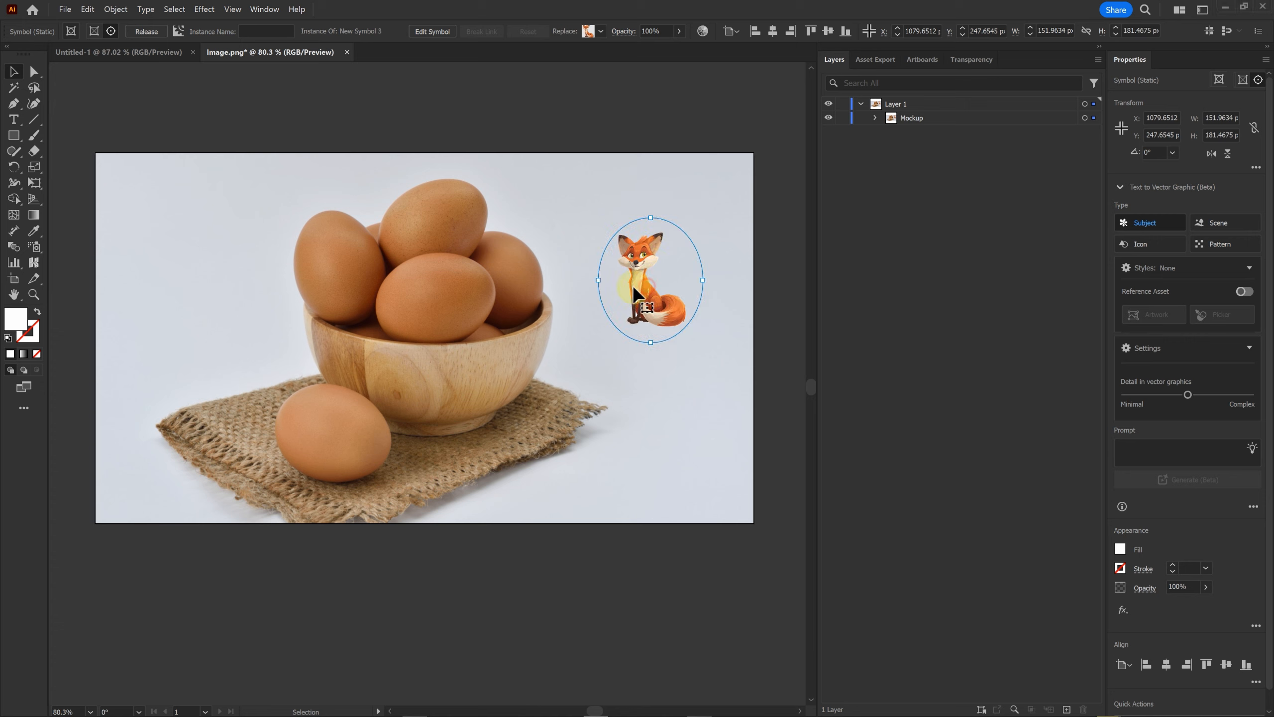
pyautogui.moveTo(633, 294); pyautogui.dragTo(477, 298)
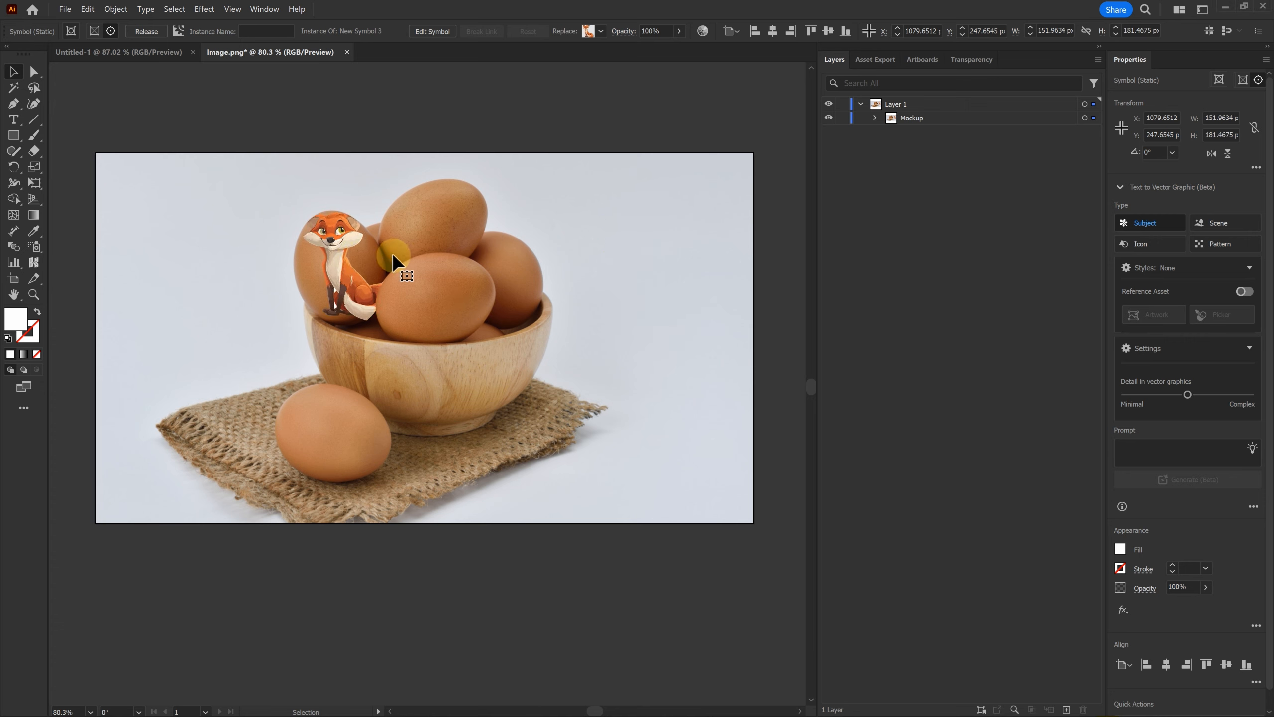
pyautogui.moveTo(392, 253); pyautogui.dragTo(438, 299)
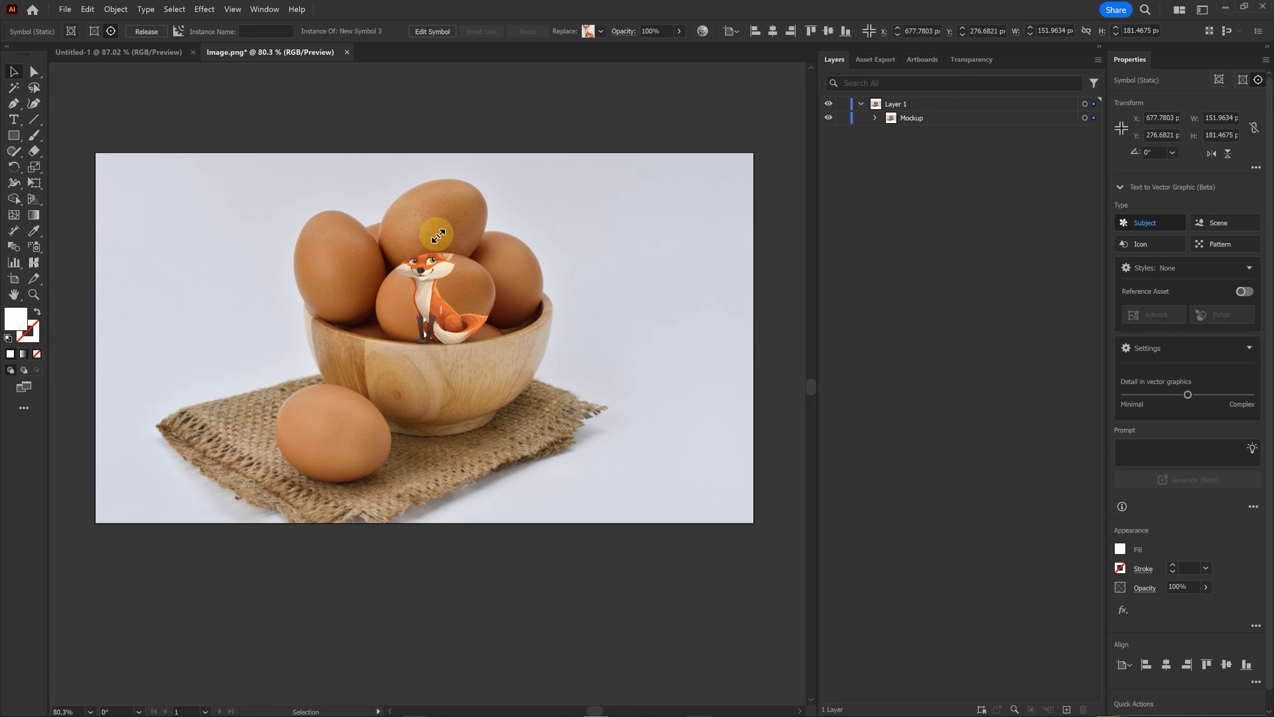
pyautogui.moveTo(437, 235); pyautogui.dragTo(369, 294)
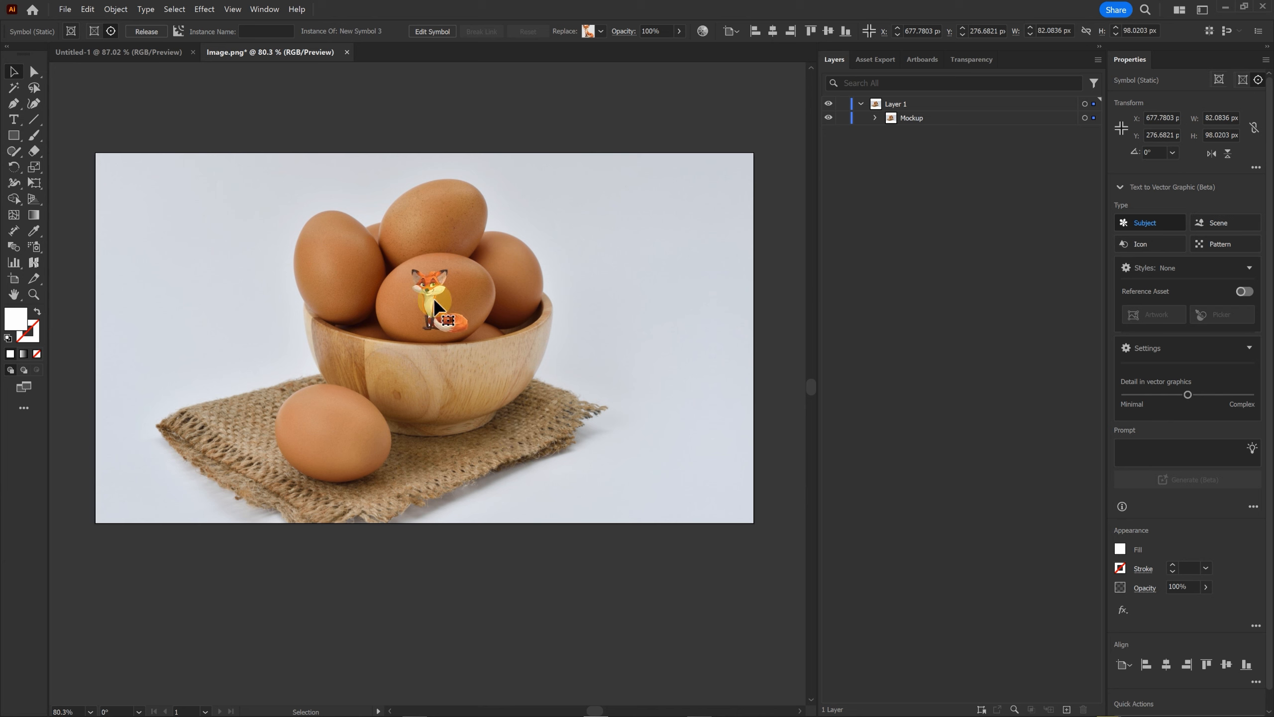
# Expand the Mockup group in the layer list, deselect everything and check the fox symbol's visibility
pyautogui.click(875, 117)
pyautogui.hotkey('ctrl', 'shift', 'a')
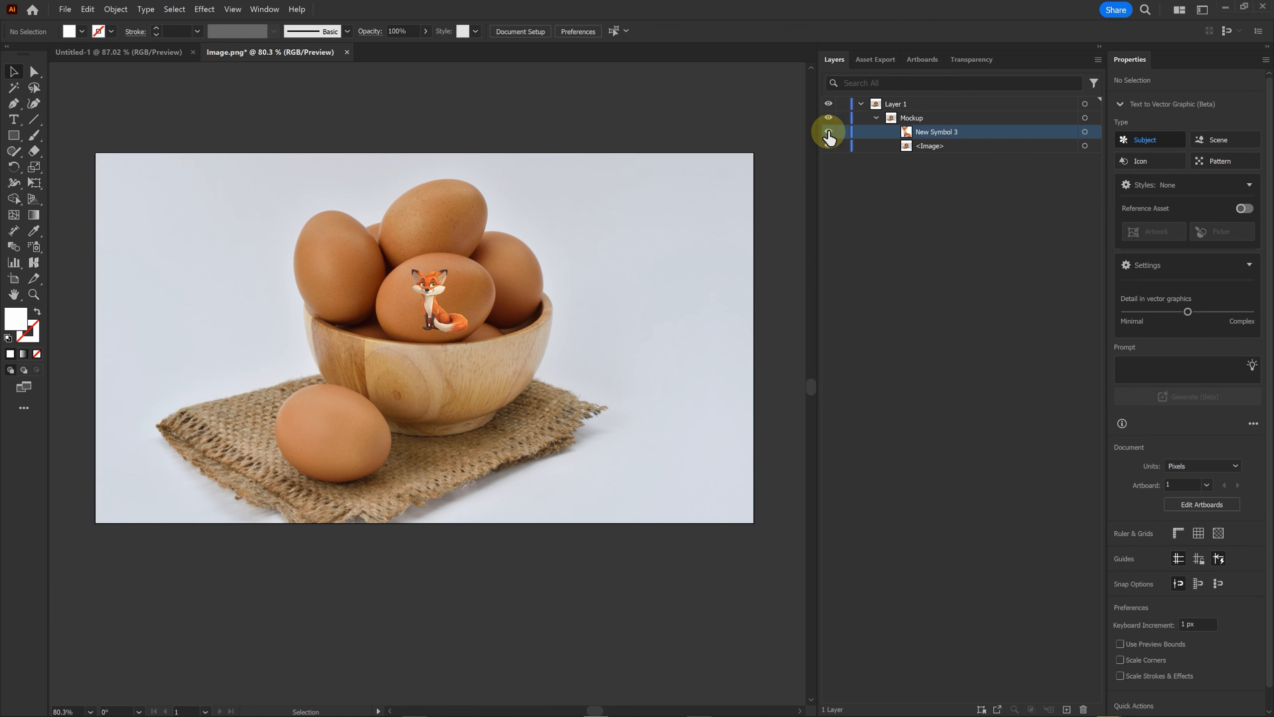
pyautogui.click(828, 131)
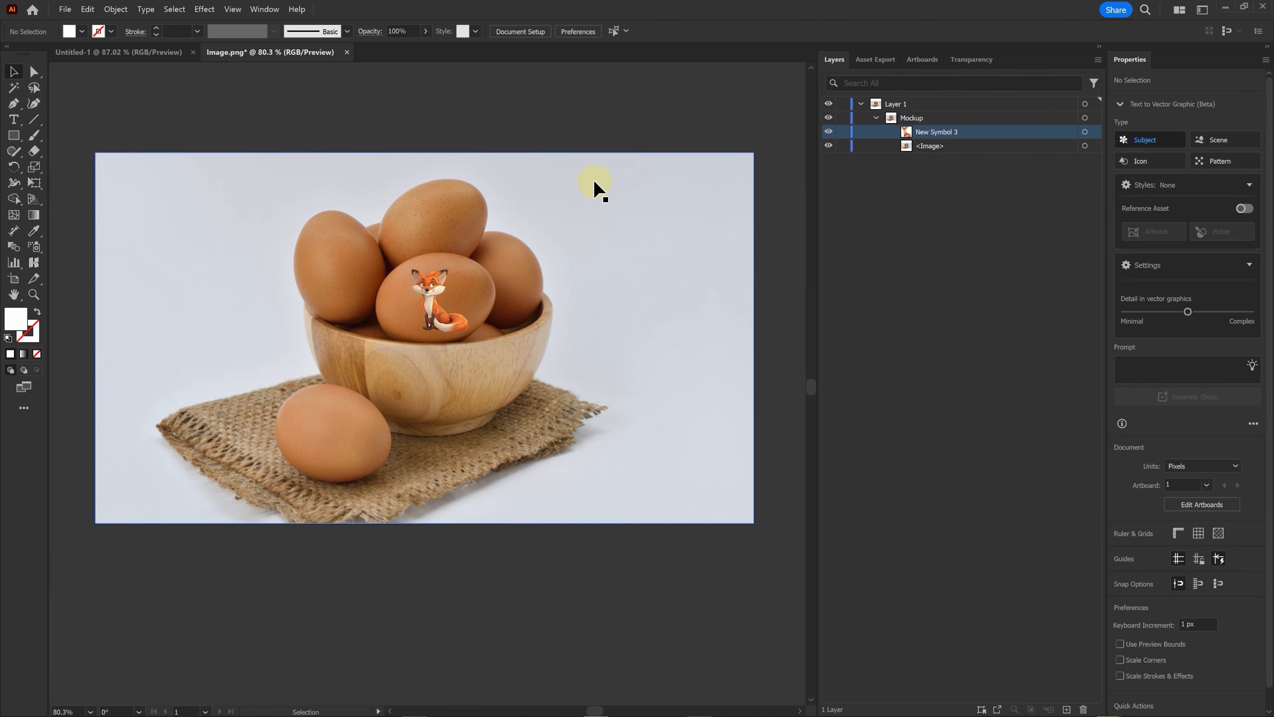
# Select the fox mockup on the egg photo and open it for editing with the Mockup Edit command
pyautogui.click(438, 292)
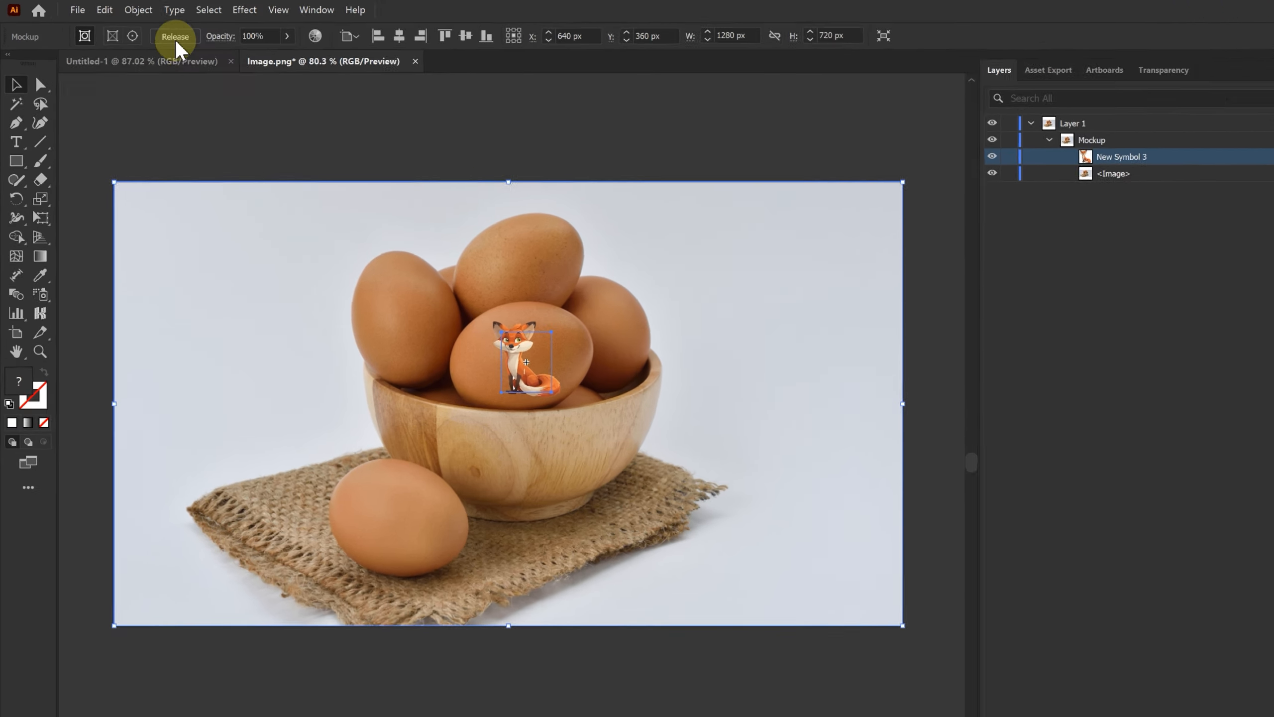
pyautogui.click(115, 8)
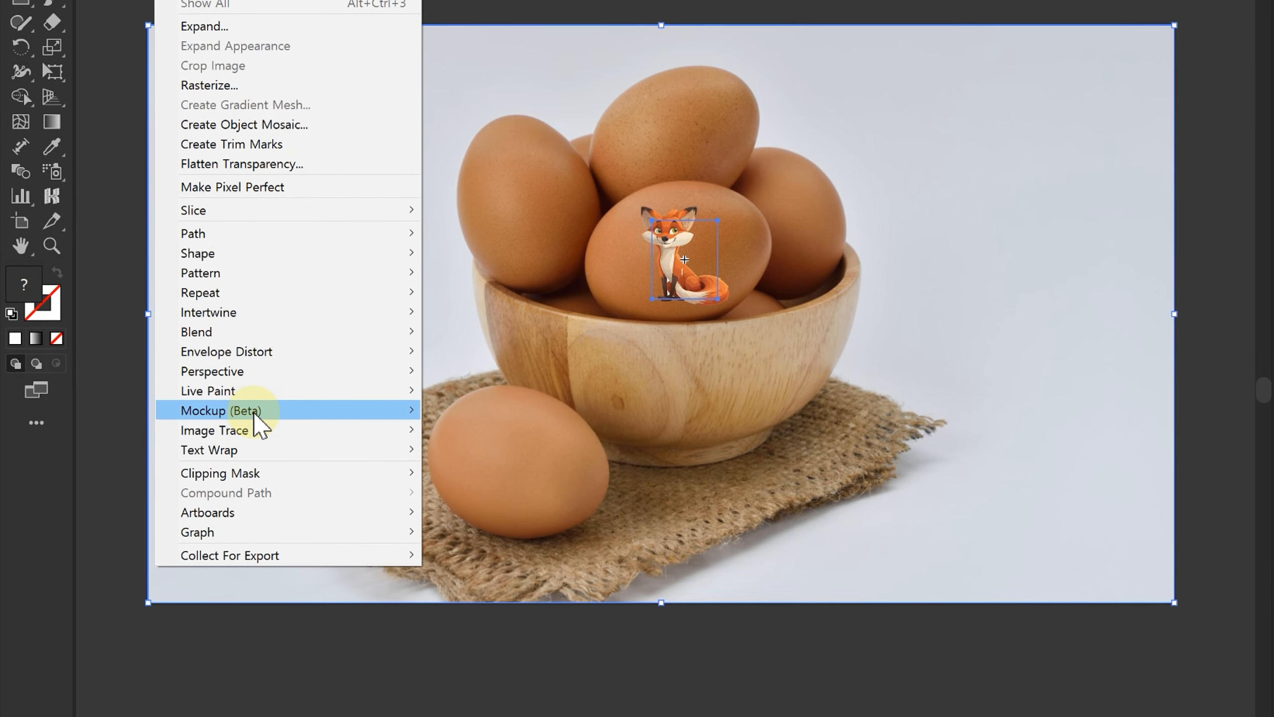
pyautogui.moveTo(284, 617)
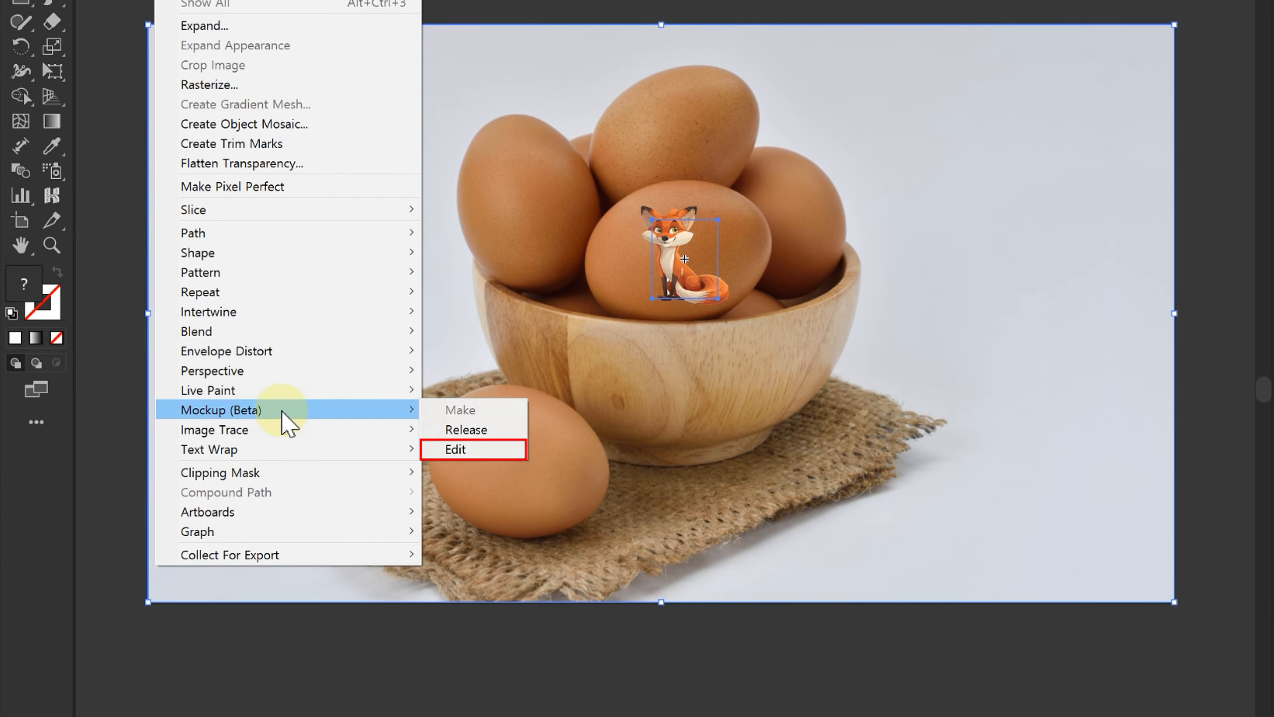
pyautogui.click(457, 450)
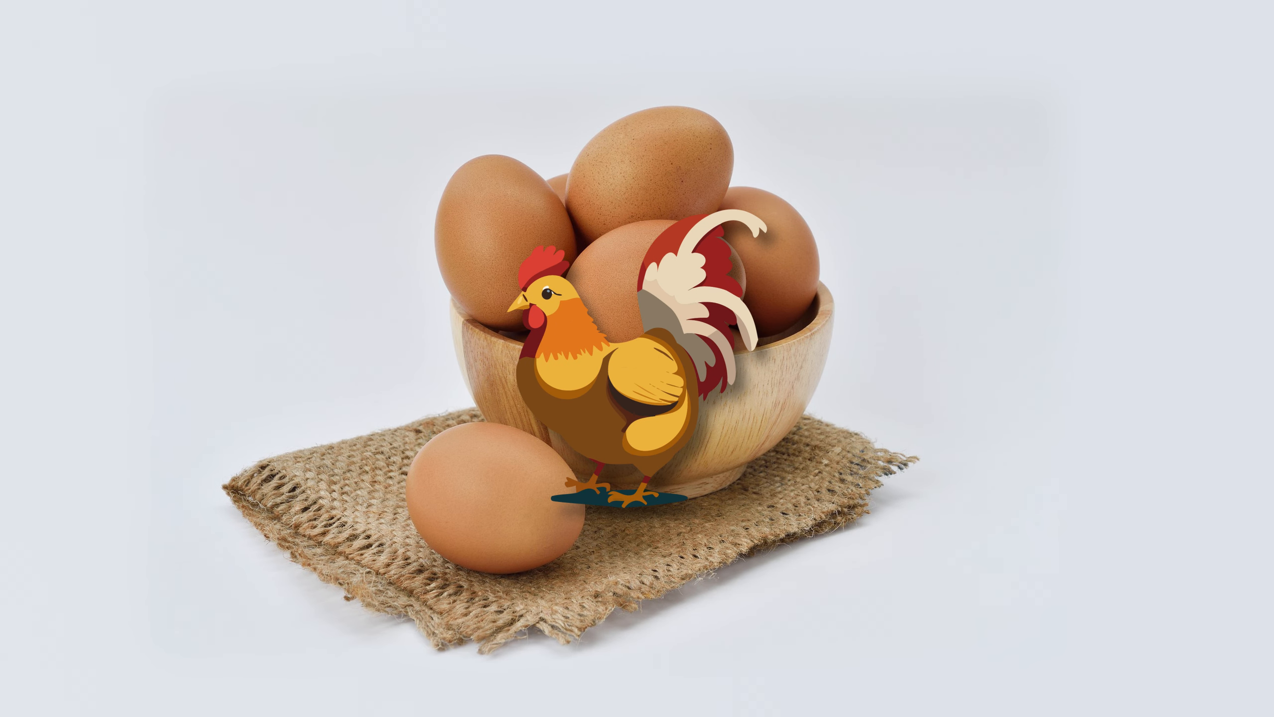
pyautogui.click(674, 427)
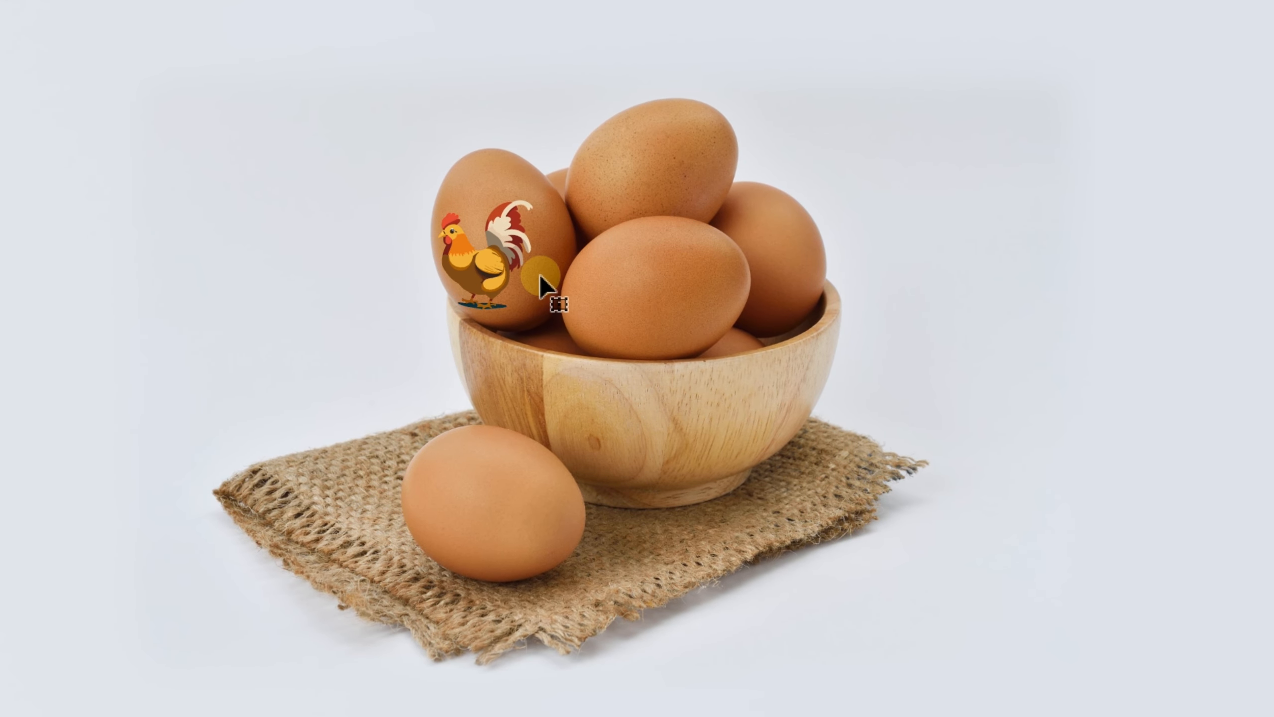
pyautogui.moveTo(540, 277); pyautogui.dragTo(606, 412)
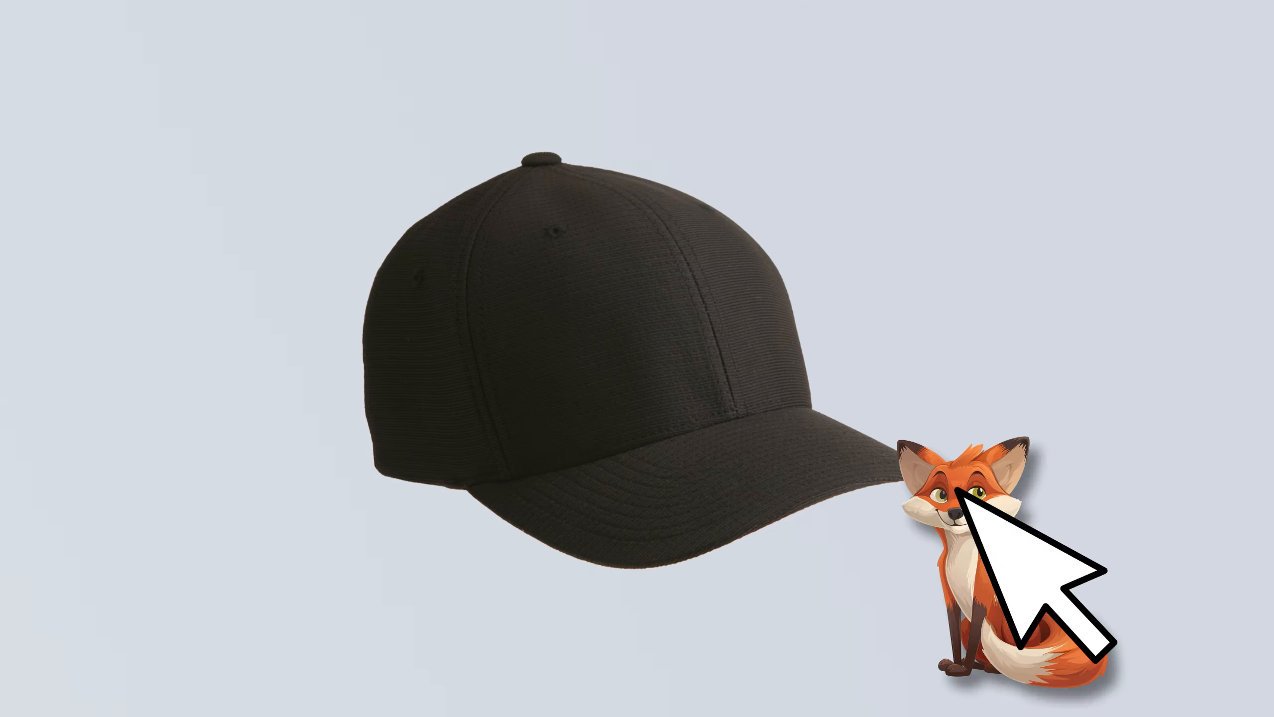
pyautogui.moveTo(956, 489); pyautogui.dragTo(699, 421)
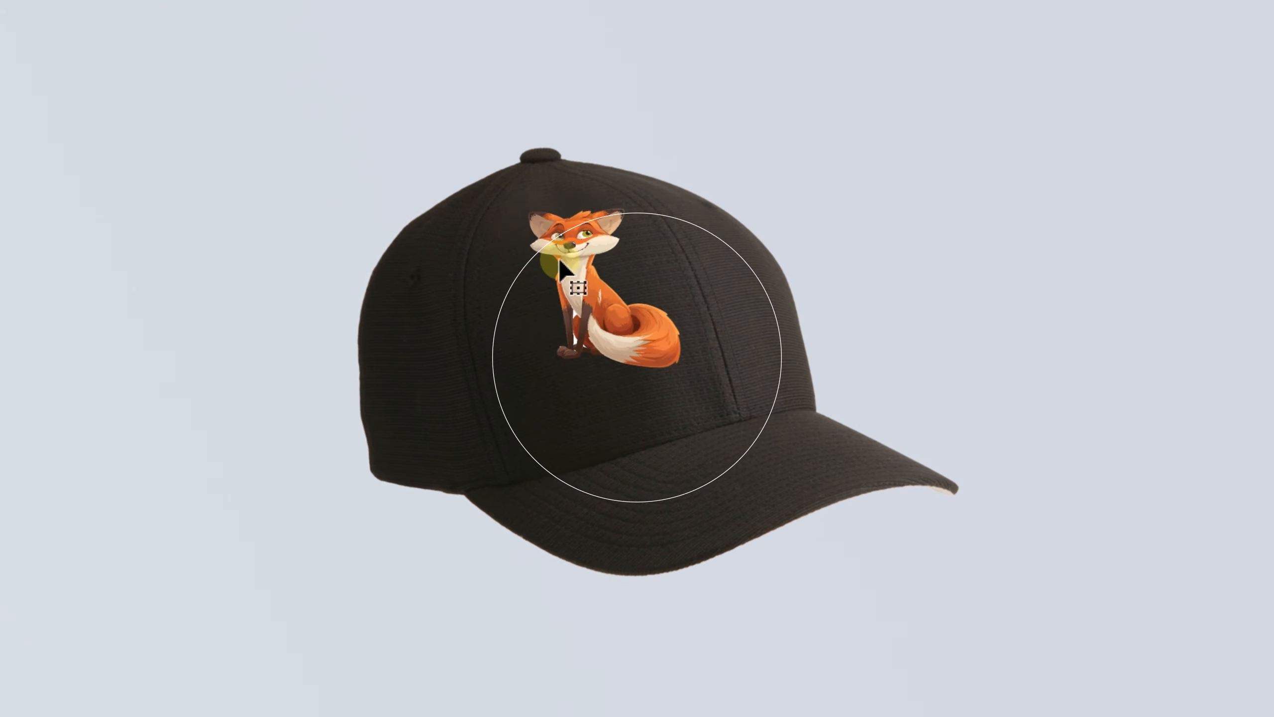